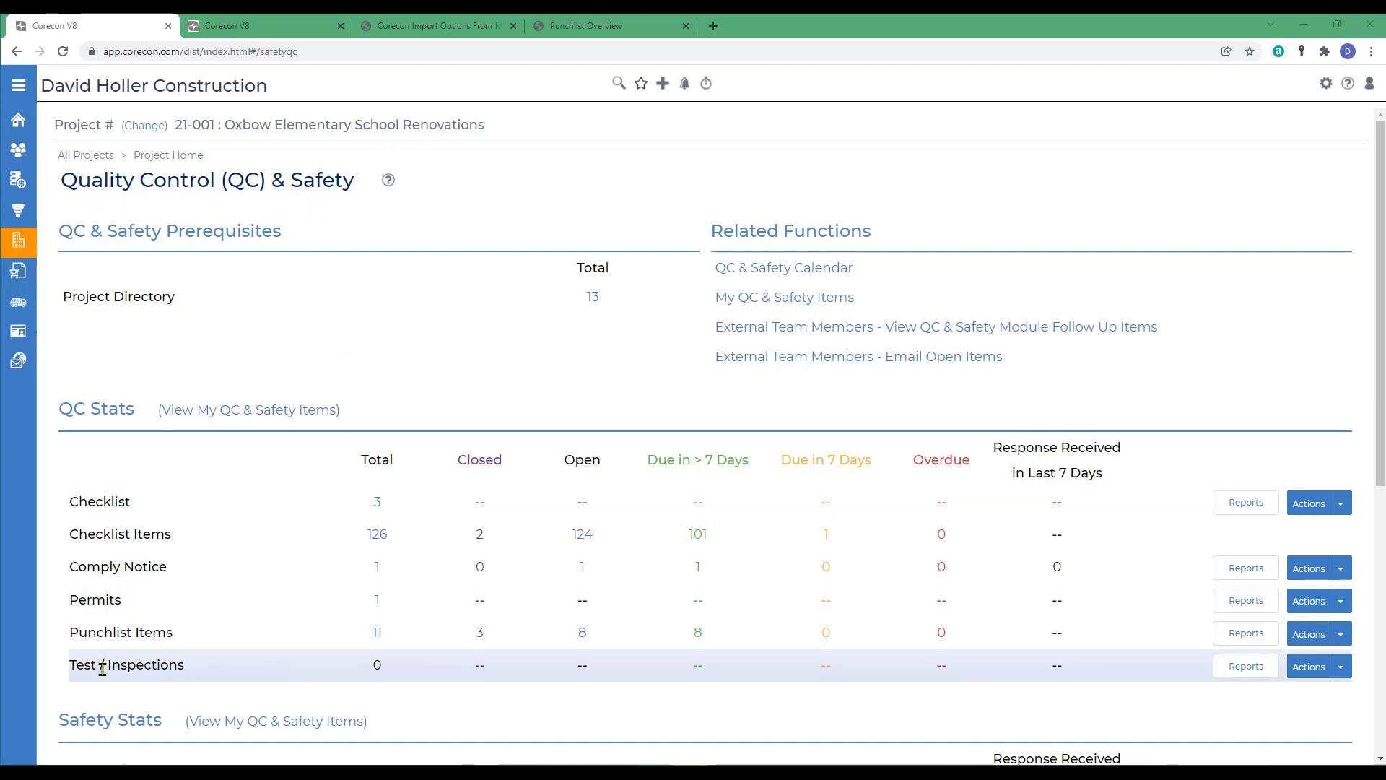
Start a new test and inspection record for the project and assign it to prime contract 001.
left_click(1341, 673)
left_click(1326, 692)
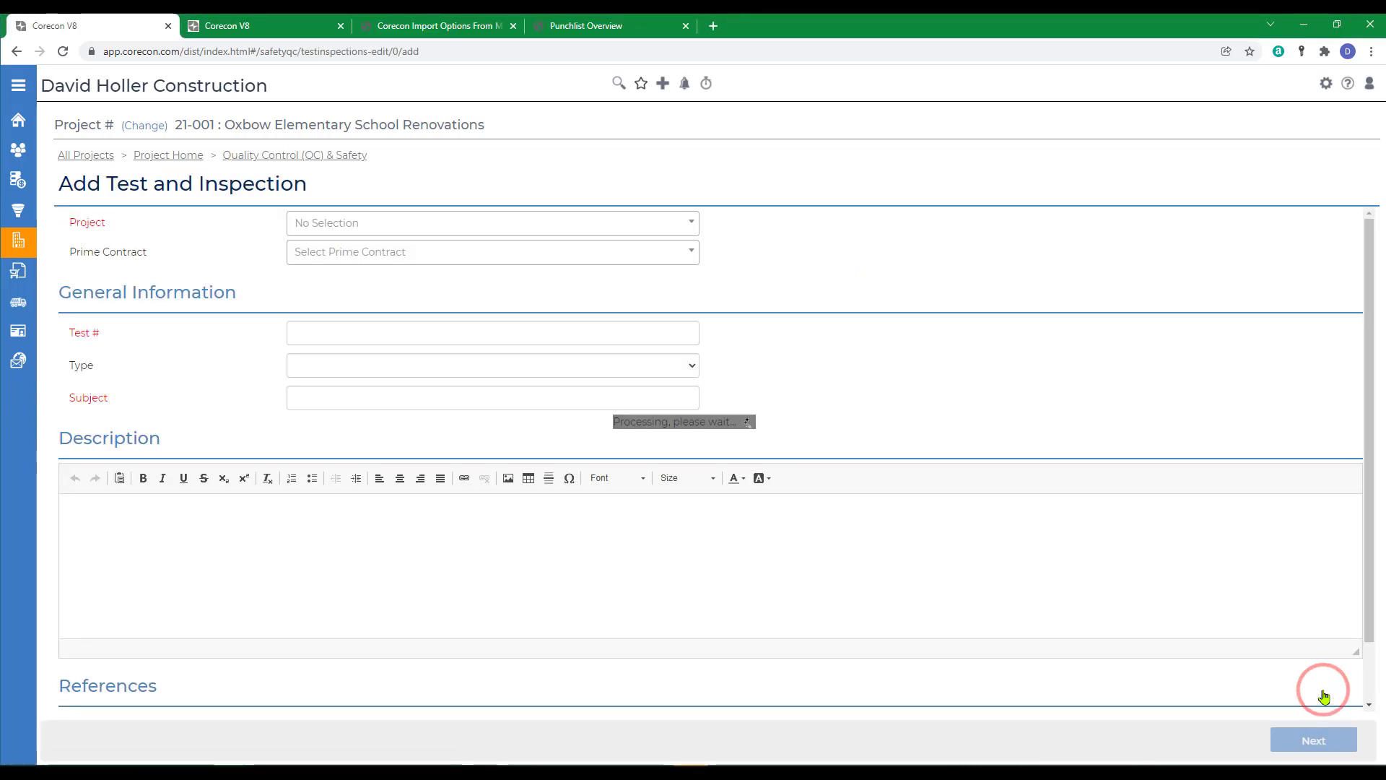
left_click(344, 254)
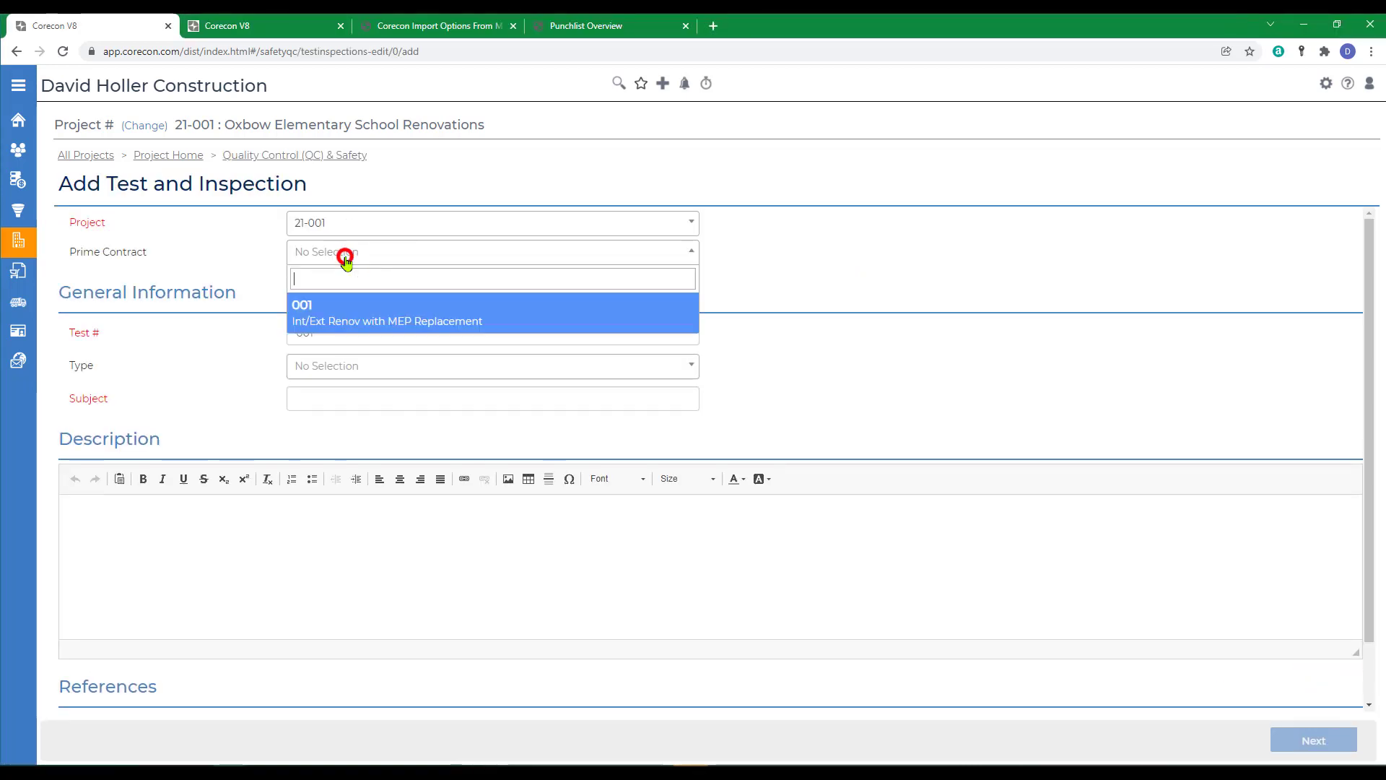
left_click(333, 321)
Replace the default test number with 4633.
left_click(363, 334)
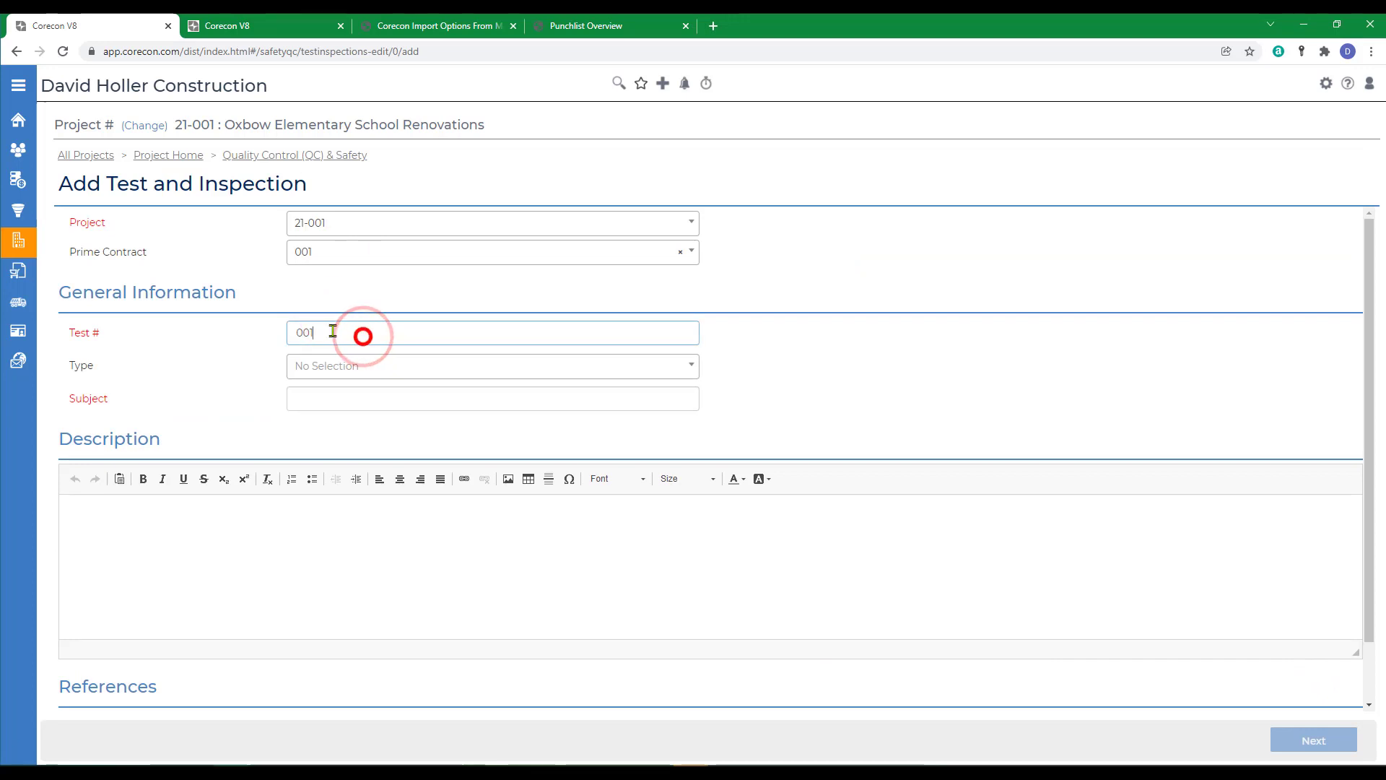
left_click_drag(333, 330, 289, 318)
type("45")
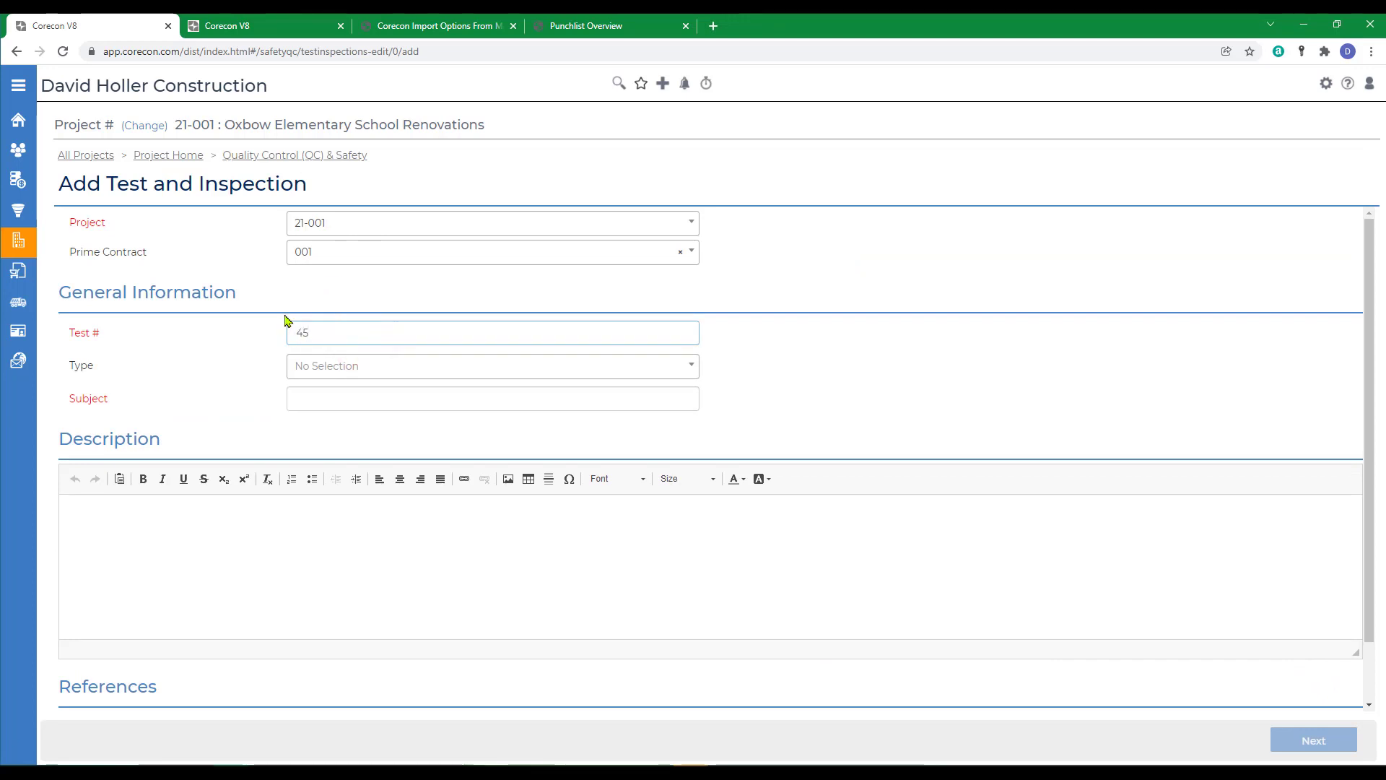
key("BackSpace")
type("633")
key("Tab")
Set the test type to Soil Compaction Test and enter the subject "Field Compaction Tests".
left_click(332, 371)
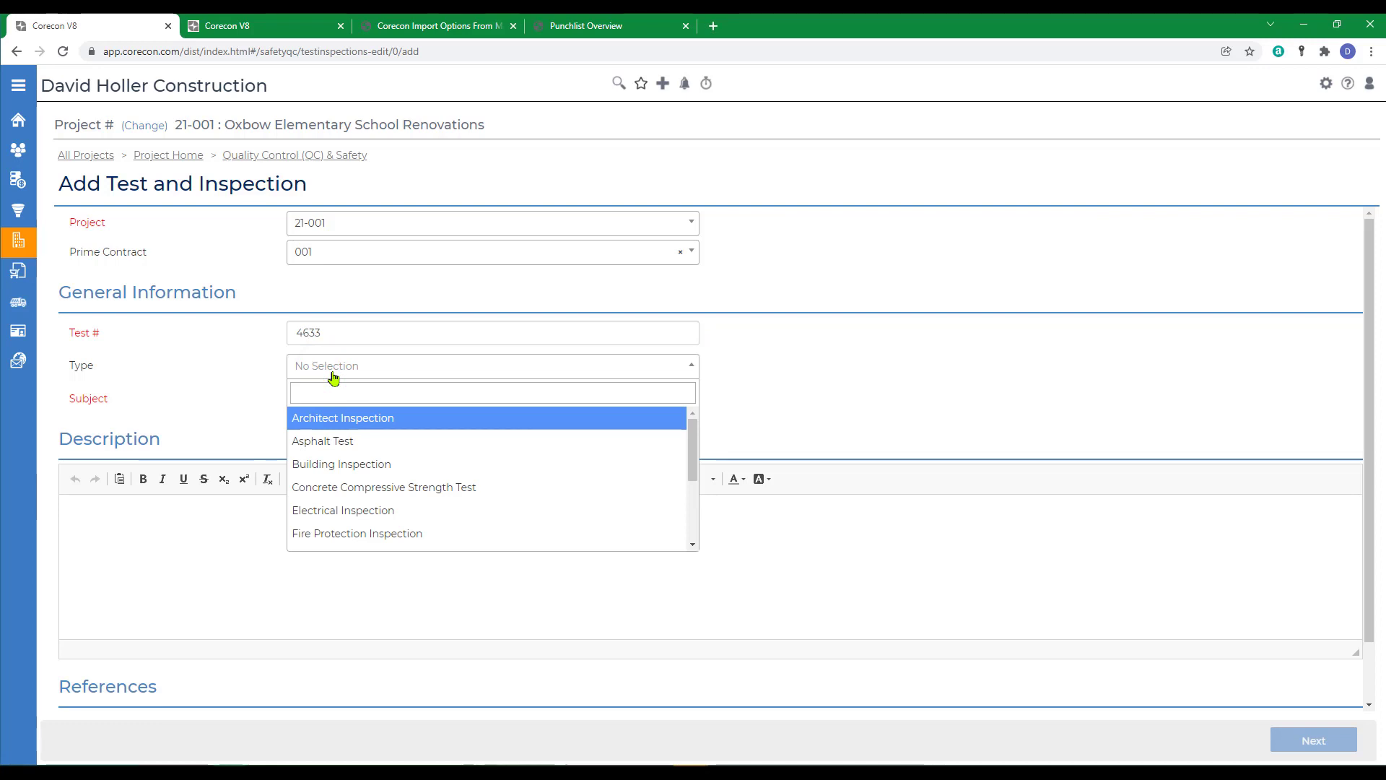
scroll(352, 420, "down", 1)
scroll(353, 420, "down", 1)
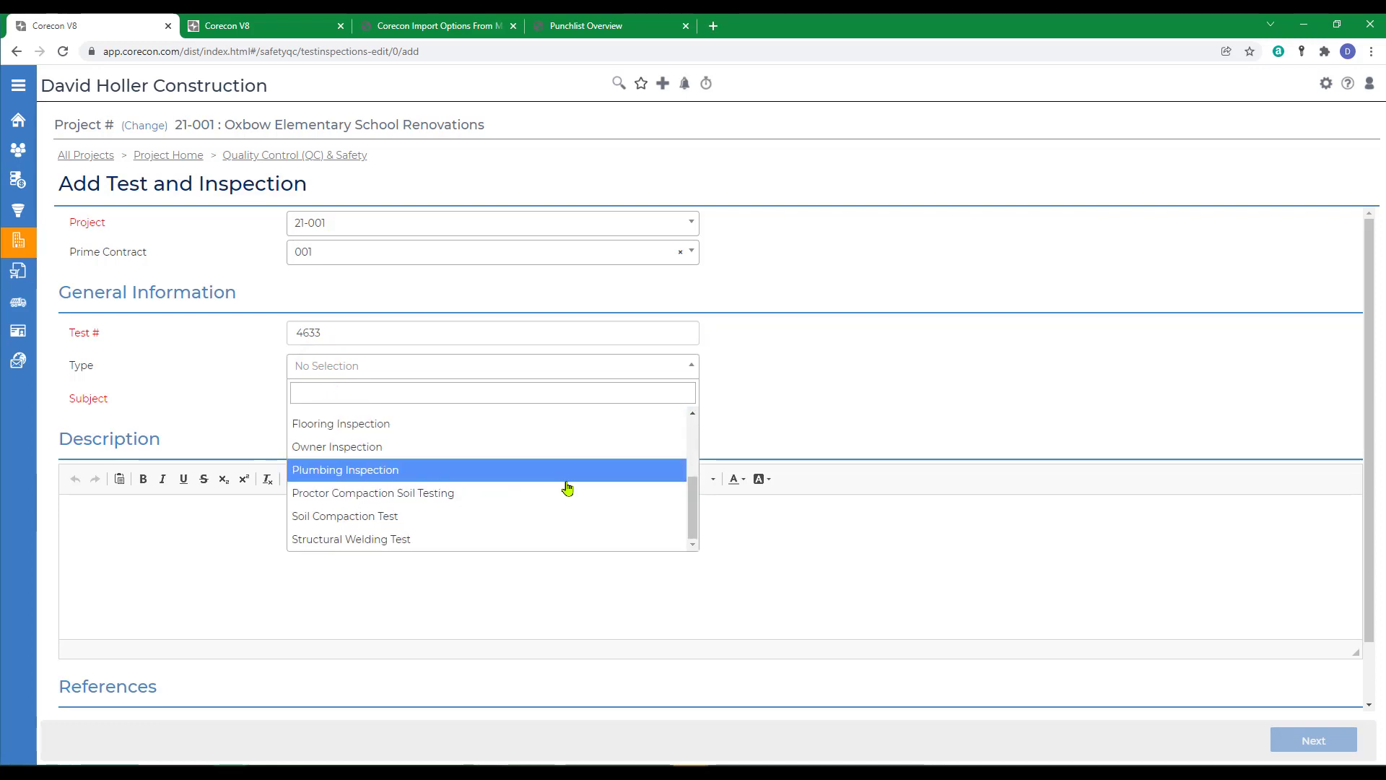
left_click(345, 517)
left_click(298, 398)
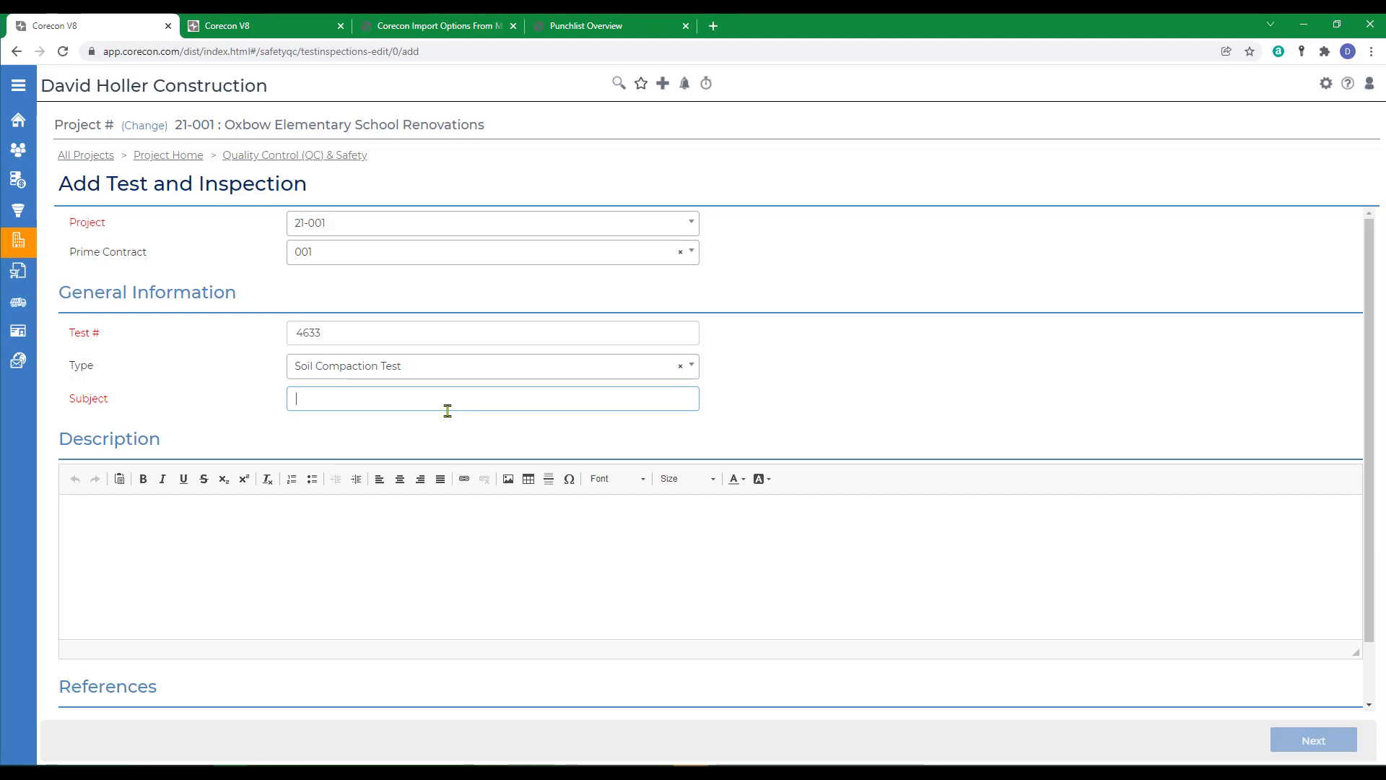
type("Field Compacti")
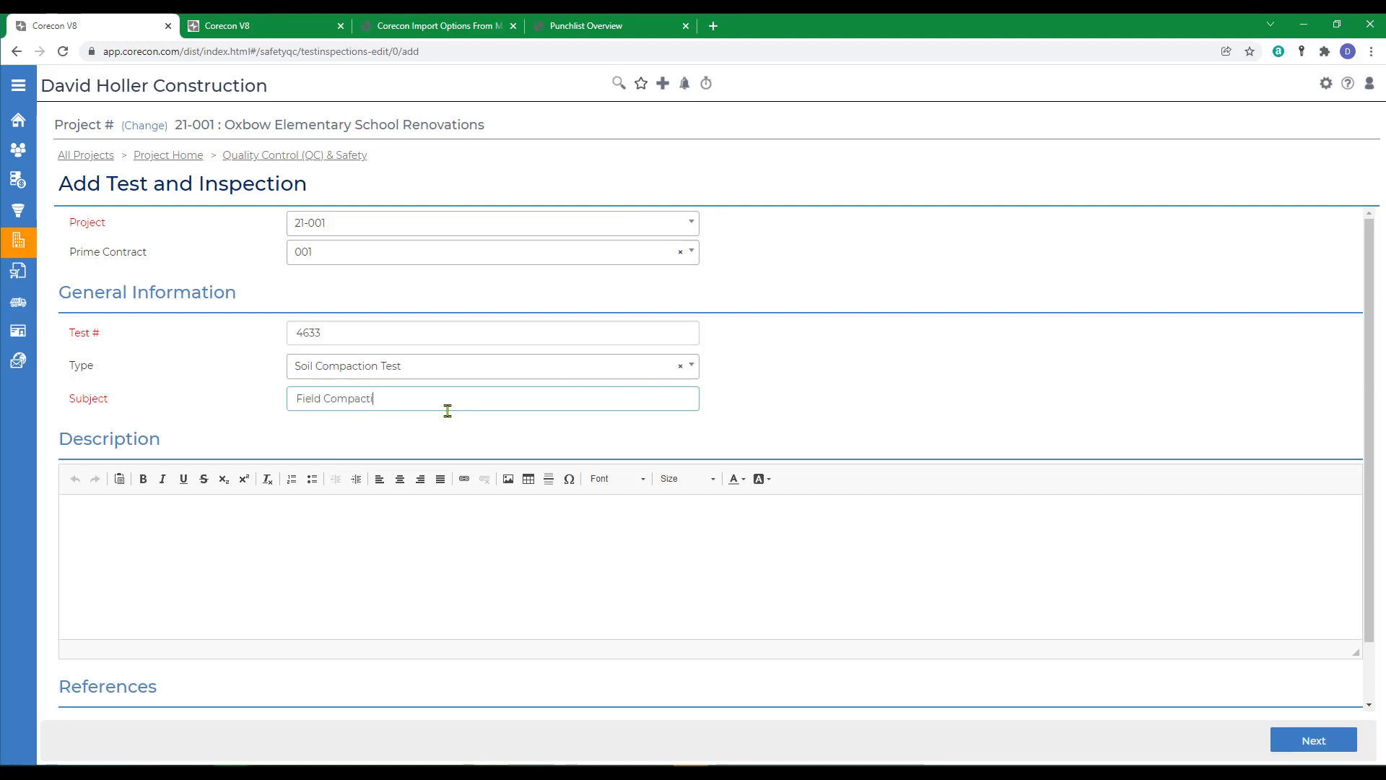
type("on Tests")
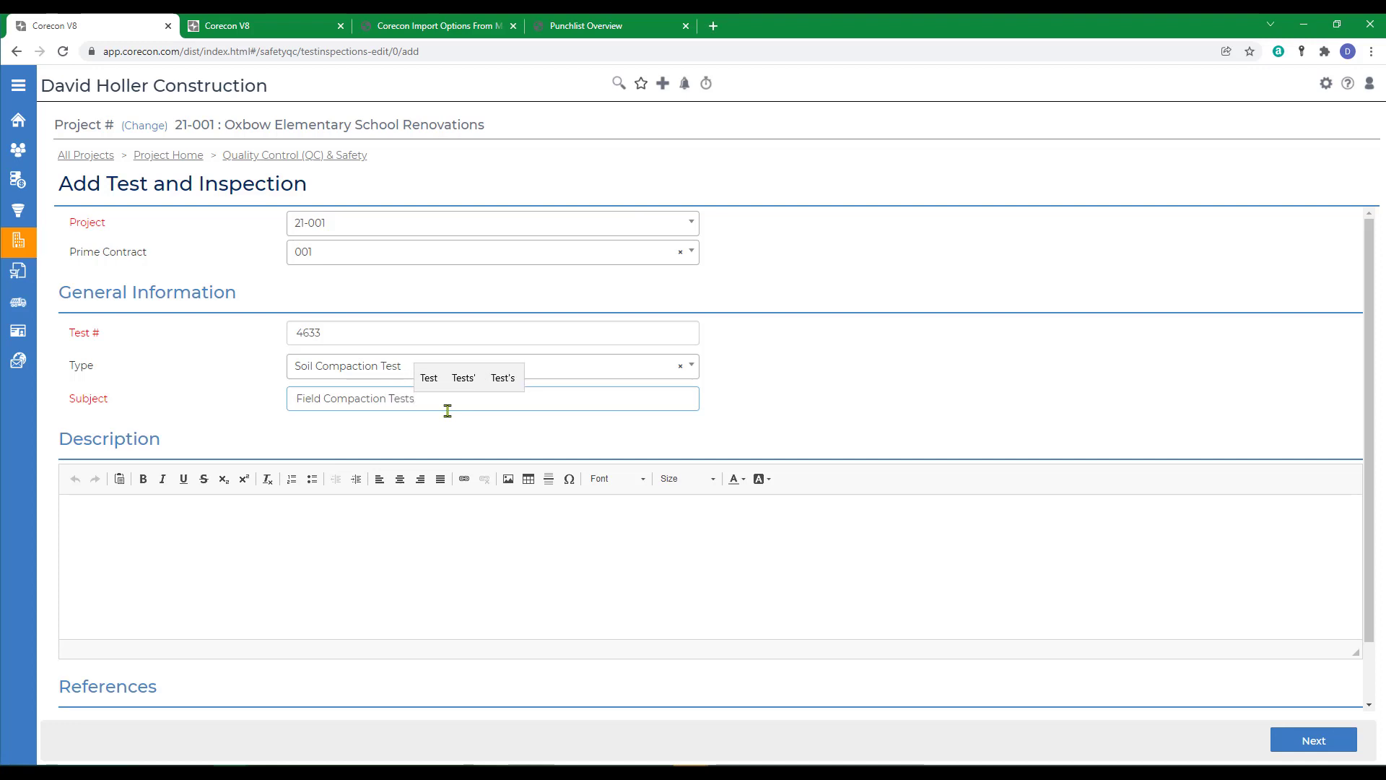
Write "ASTM D-698 (Standard) Testing by Geotechnical Engineers" as the first line of the description.
left_click(359, 514)
type("A")
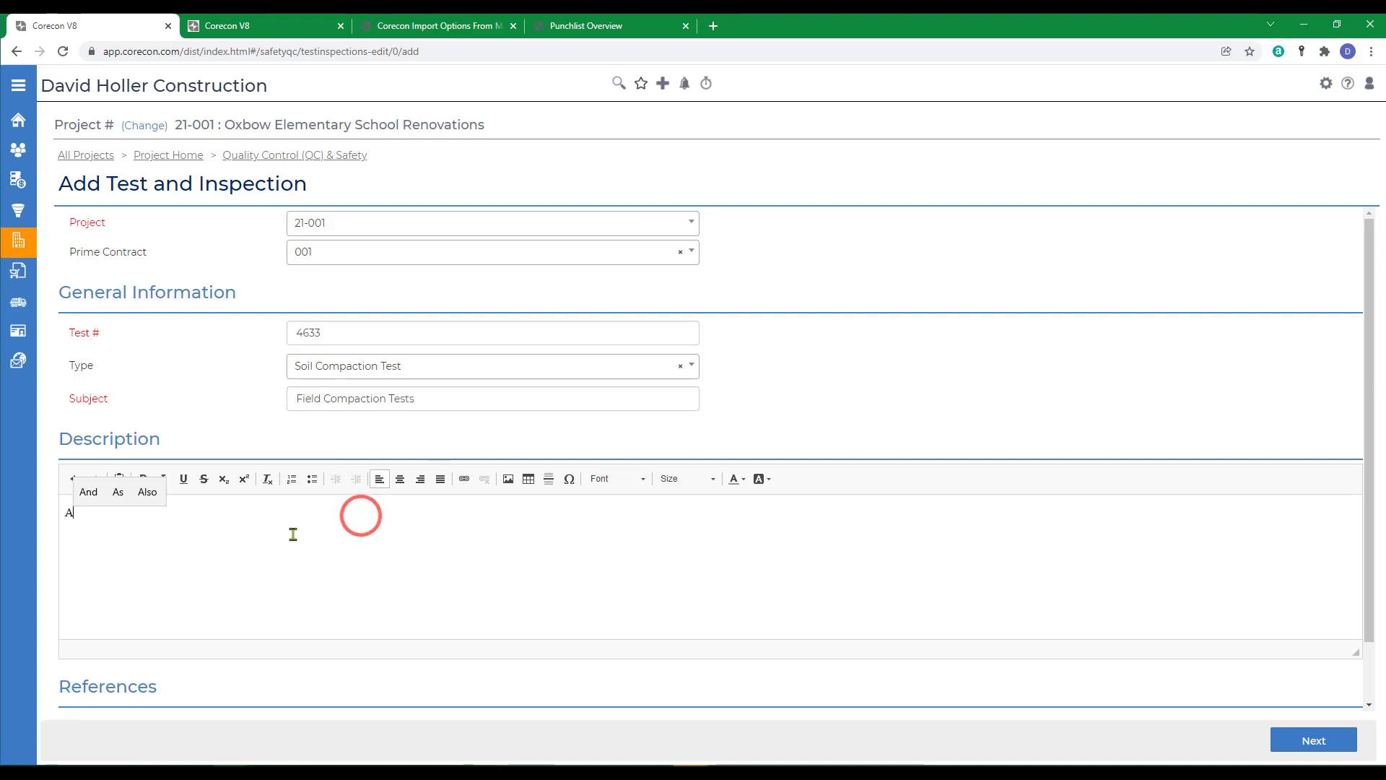
type("STM D-")
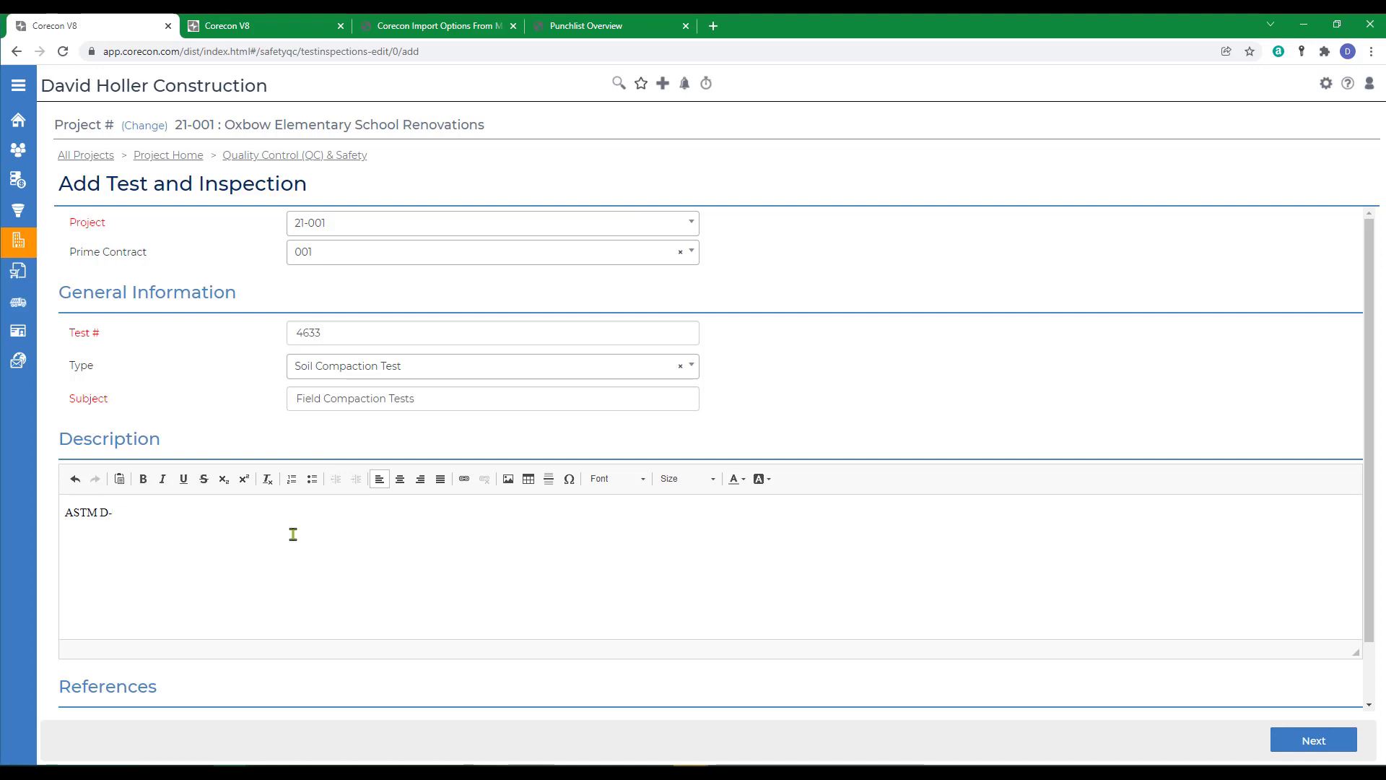
type("698 (St")
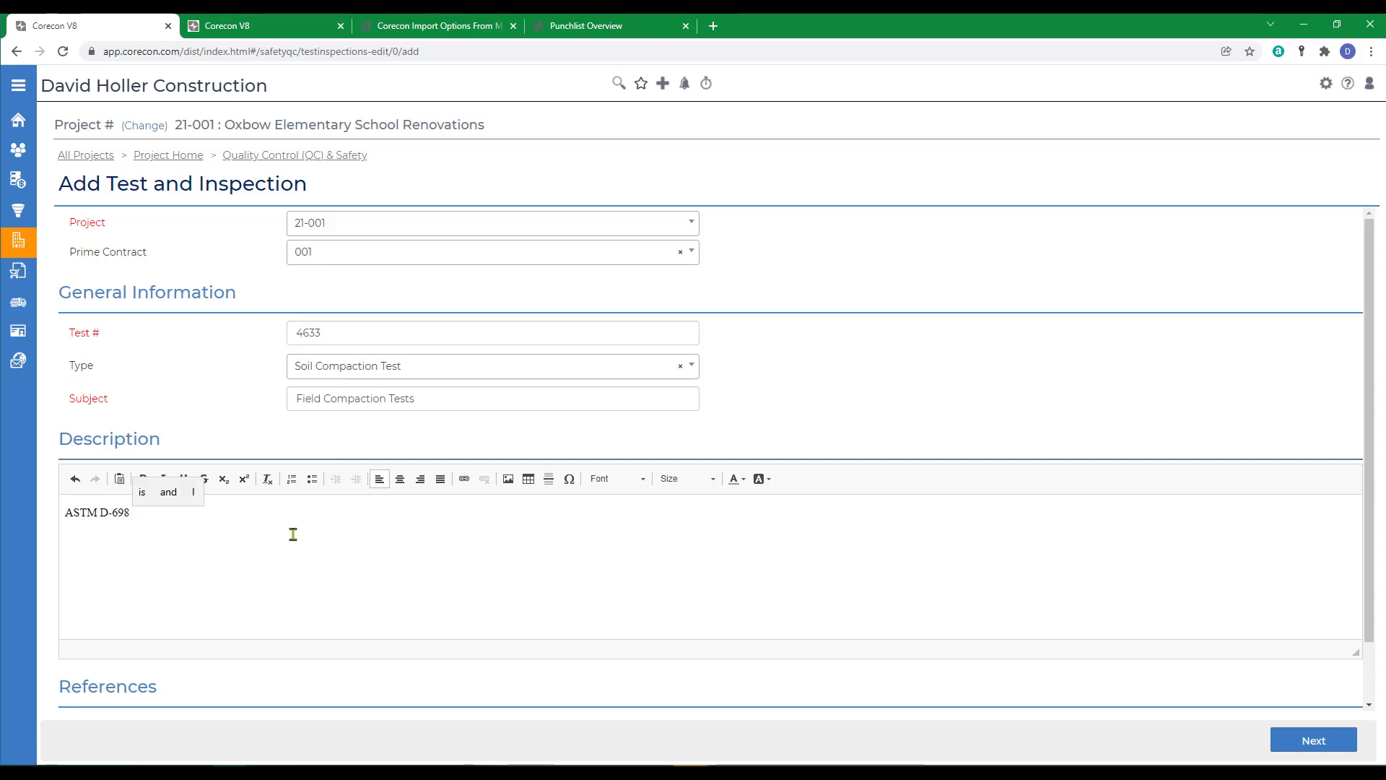
type("andard)  Testing")
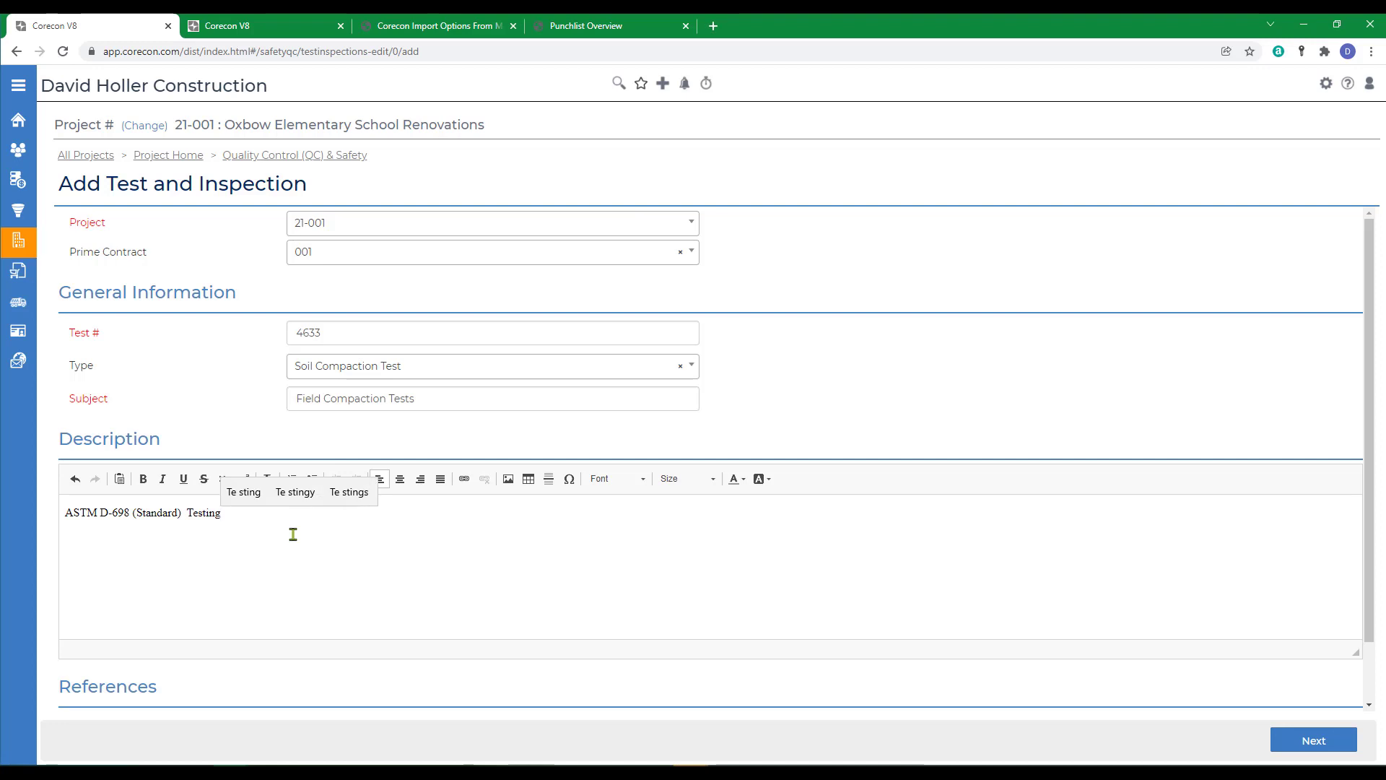
type(" by ")
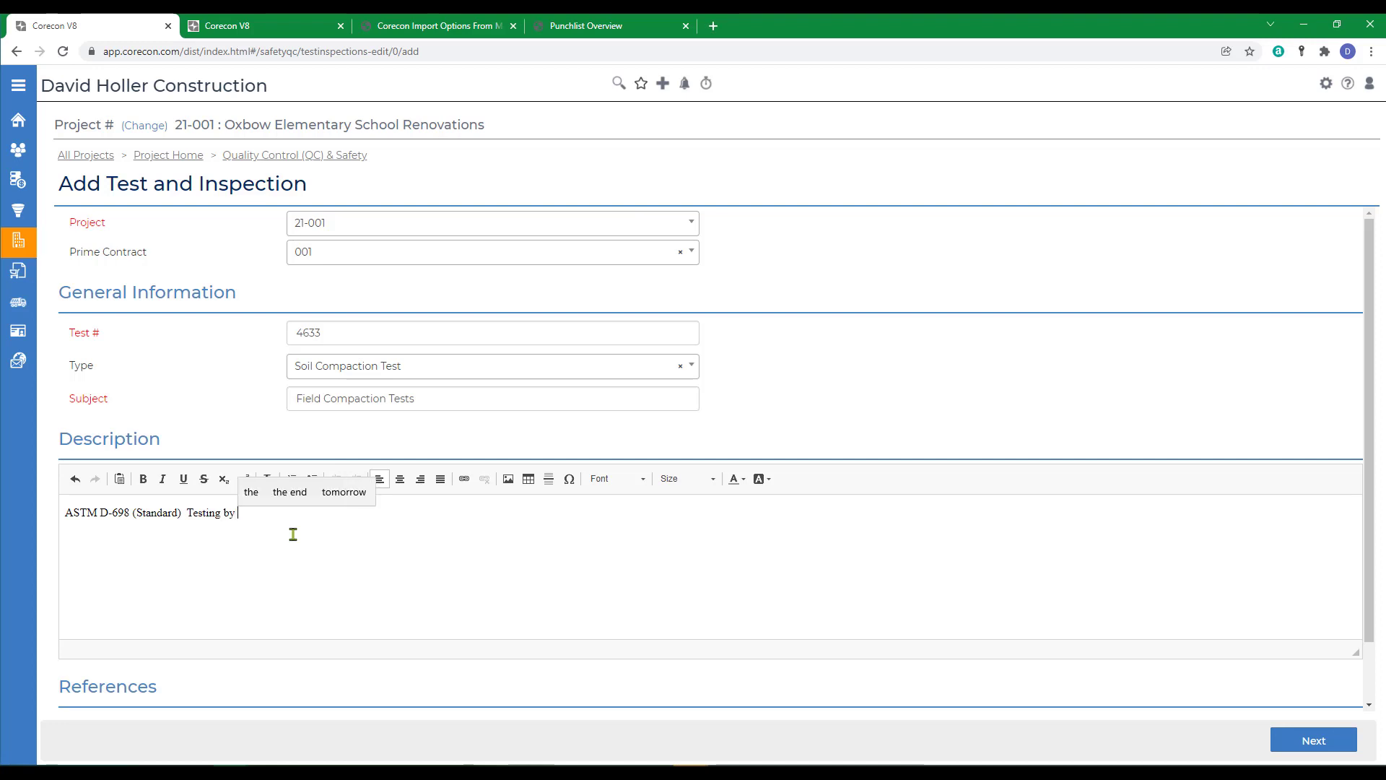
type("Geotech")
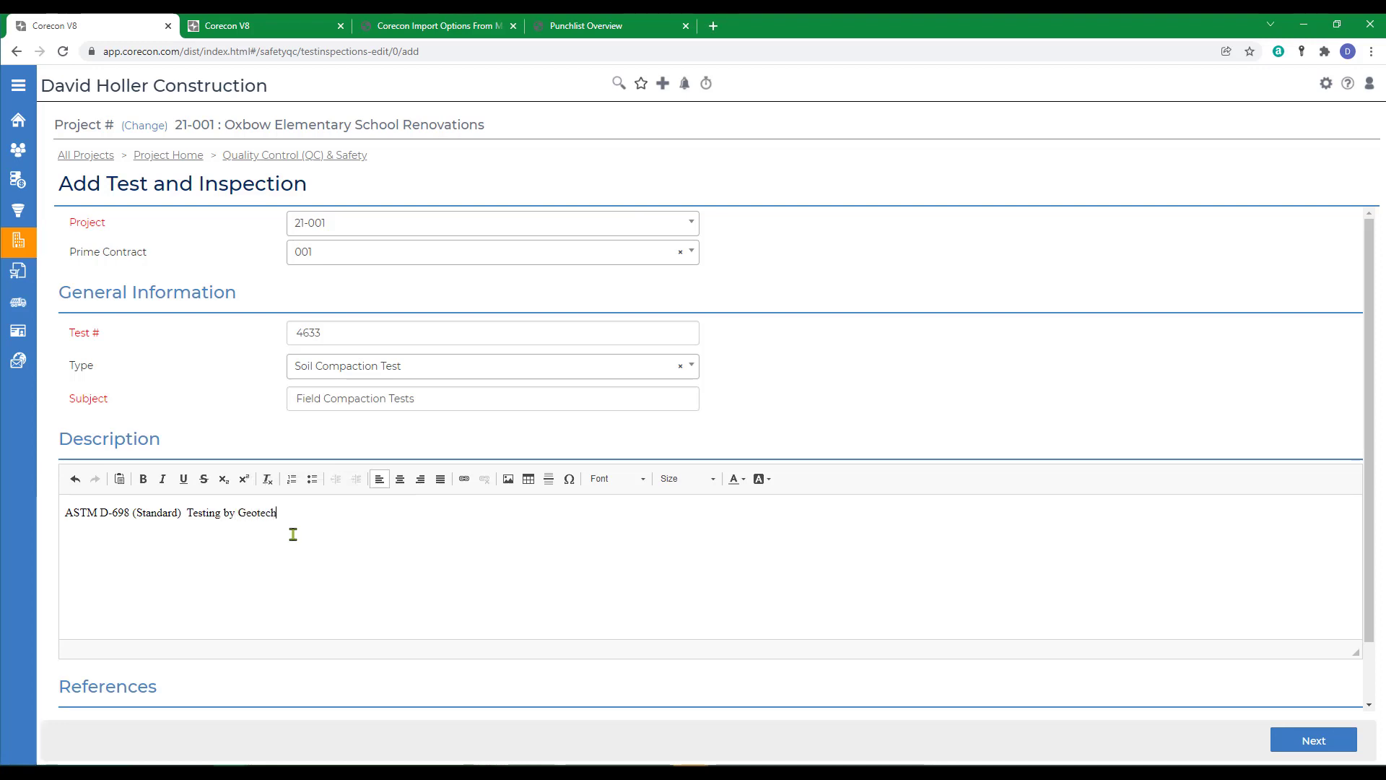
type("nical Engineers")
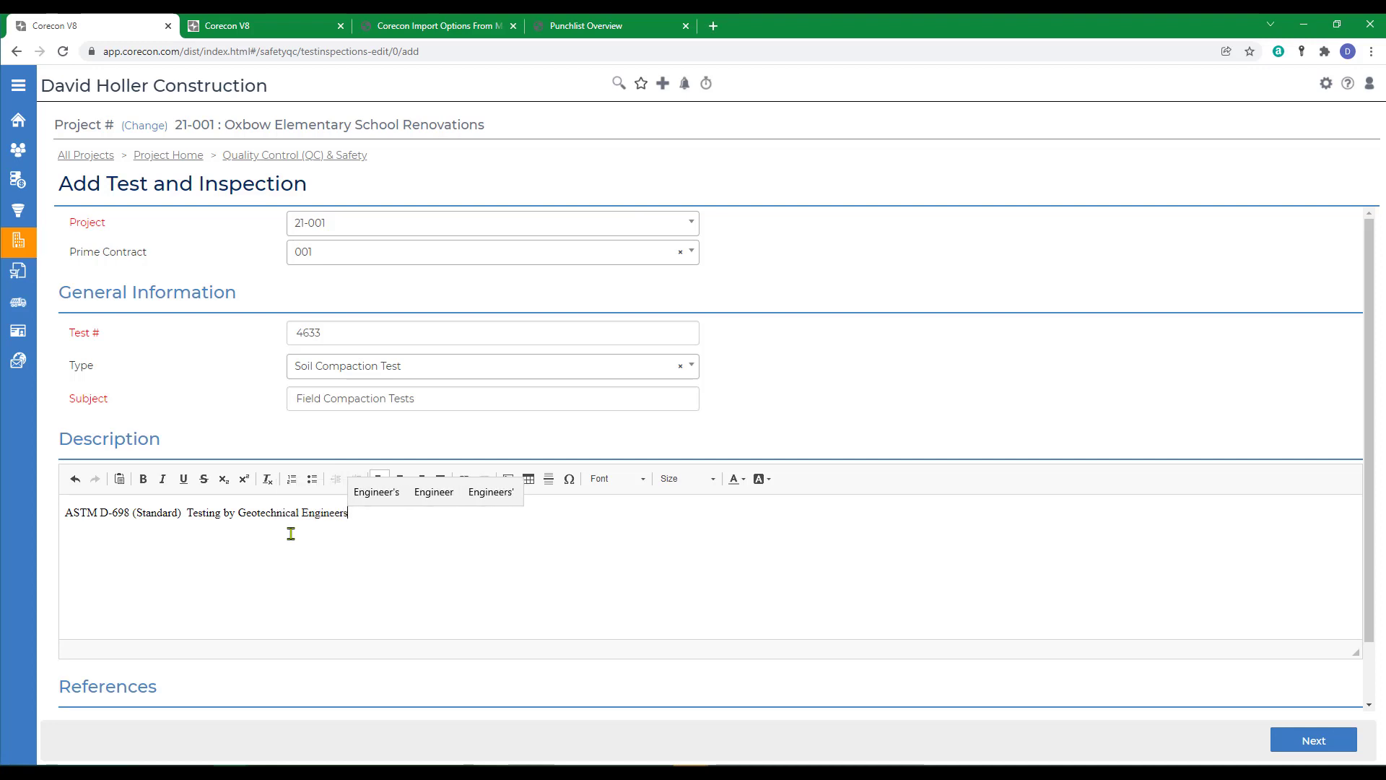
Add a second description line reading "Test Specs require 85% on Slopes and Tops + 95% Under Roadway".
left_click(289, 533)
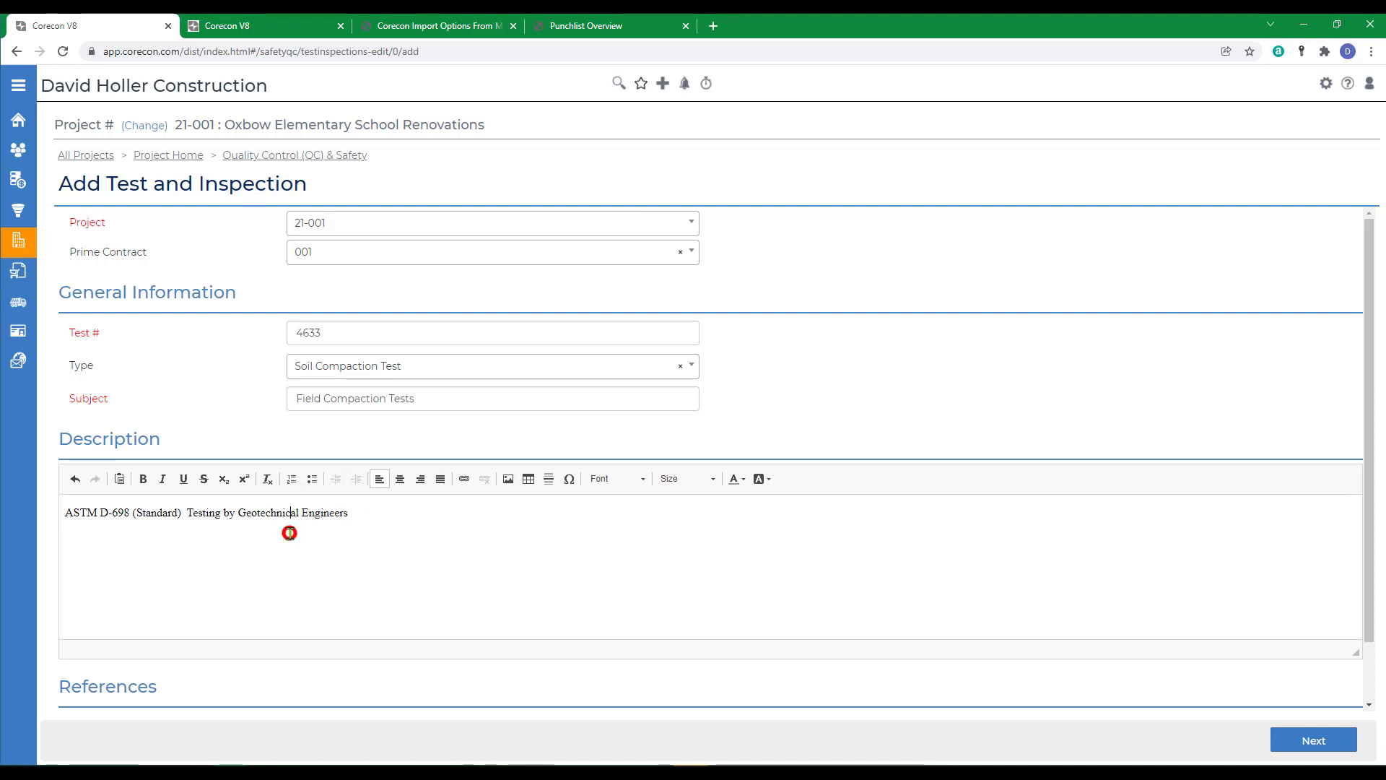
key("Return")
type("Test Specs require 85% on Slops ")
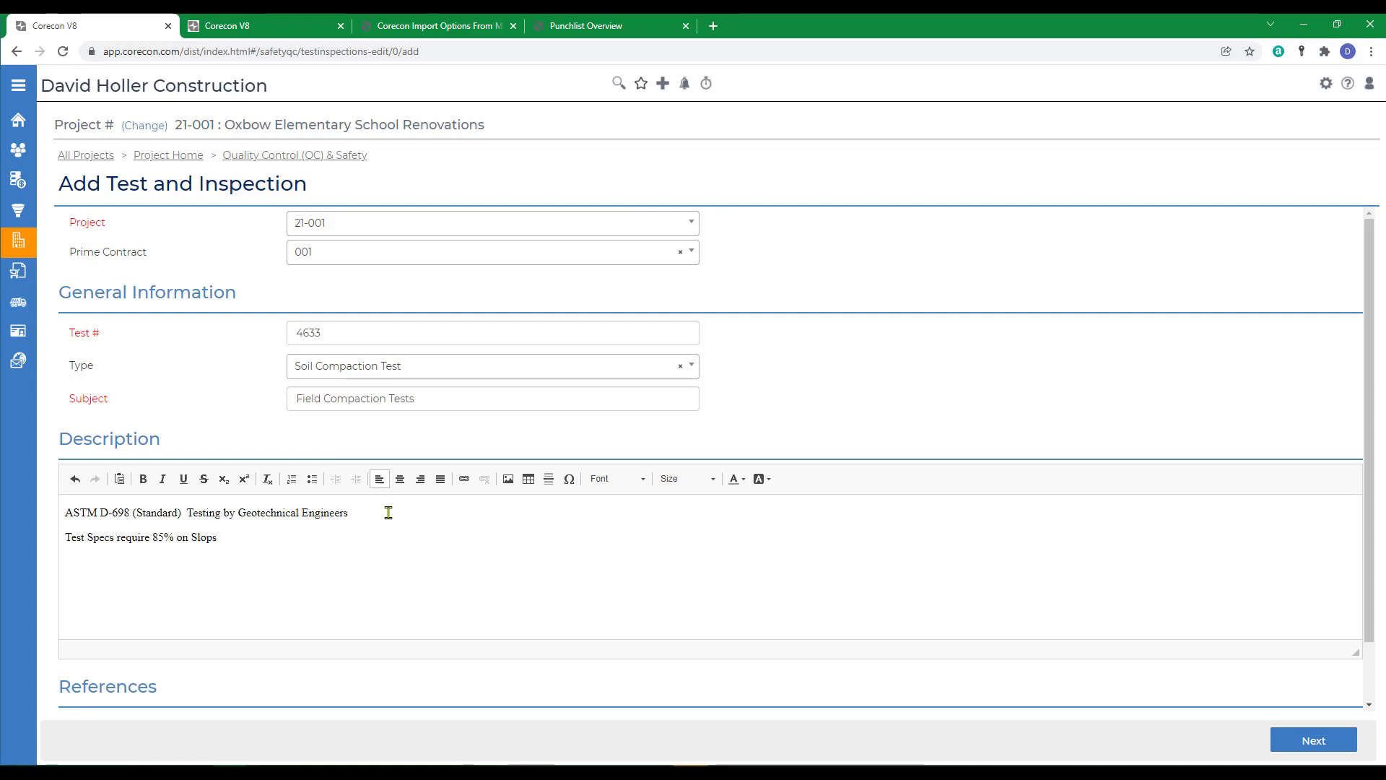
type("es and Tops")
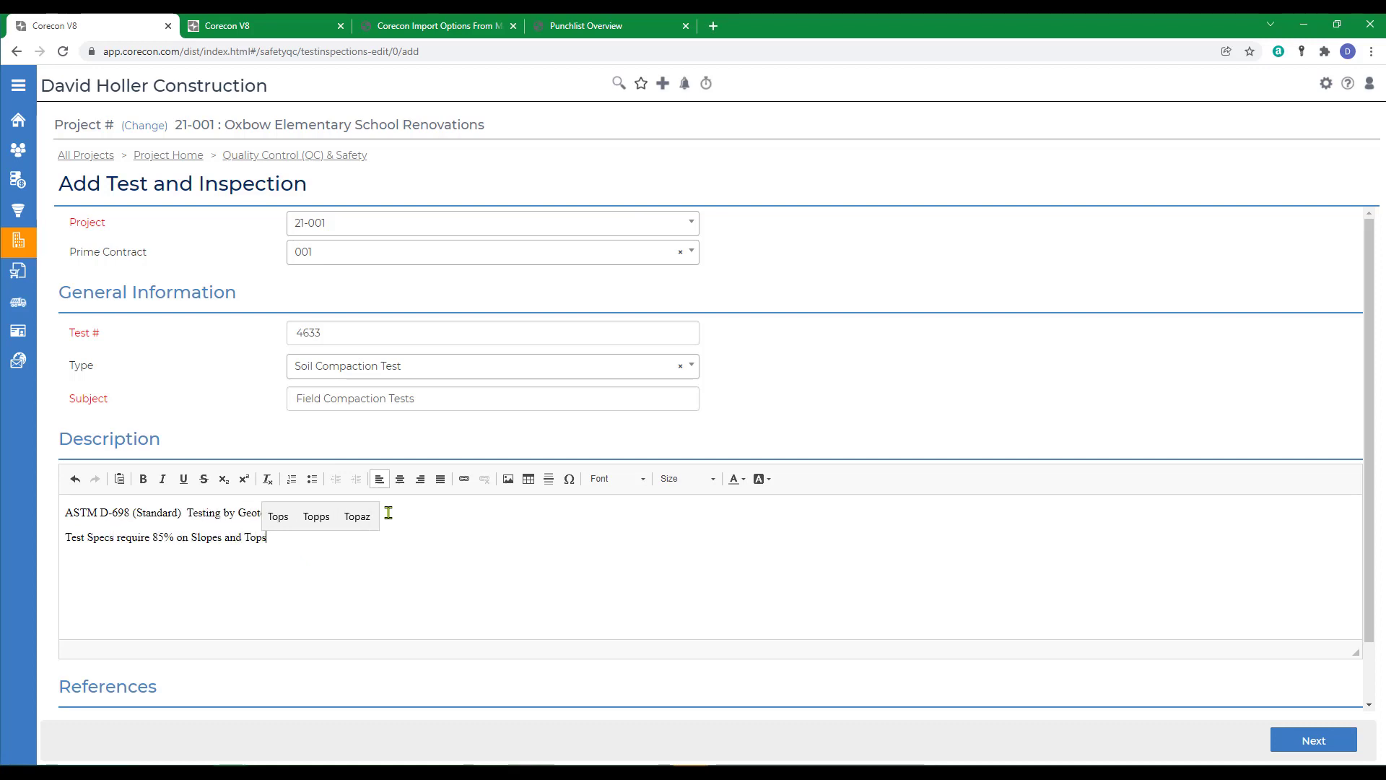
key("Return")
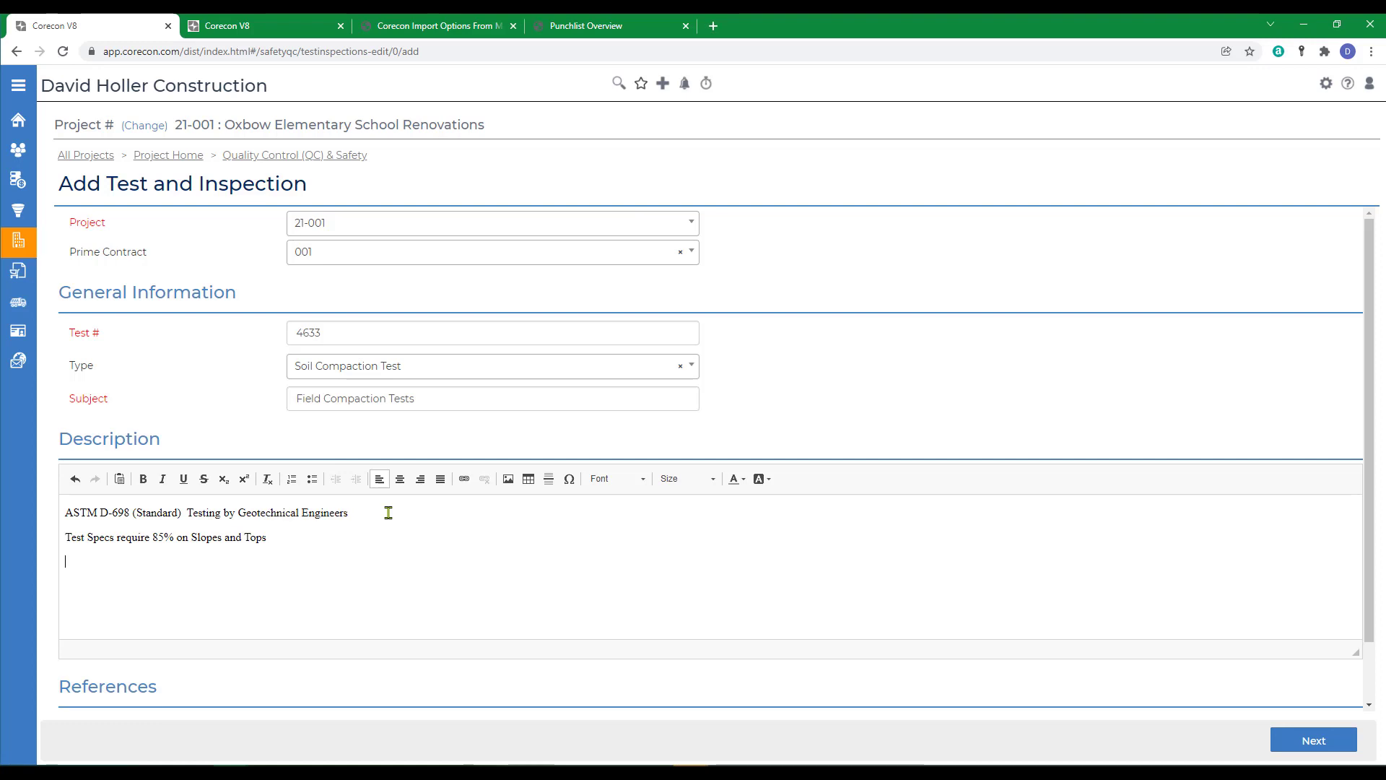
key("BackSpace")
type("+ 95% Under Roadway")
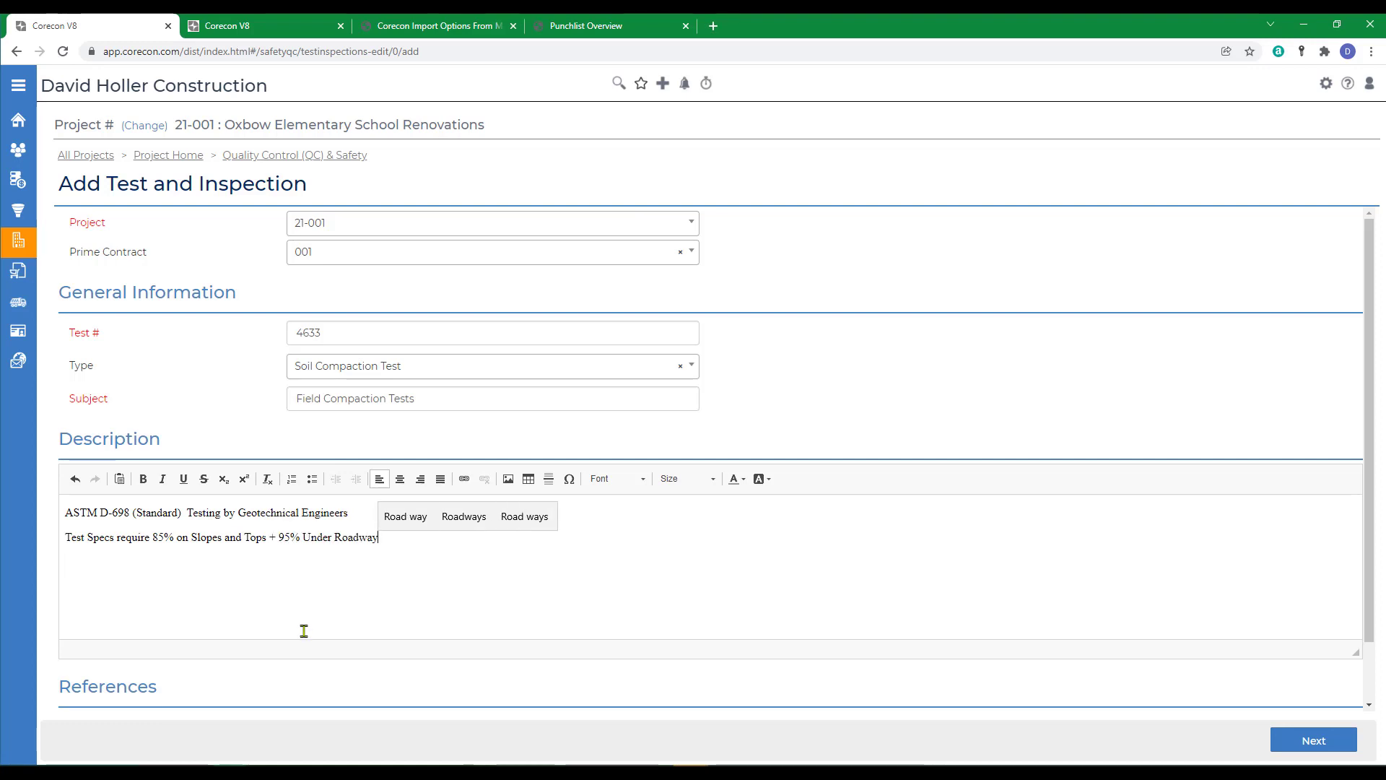
key("Return")
left_click(301, 585)
Copy "ASTM D-698" from the description into the Standard Test # reference.
scroll(300, 585, "down", 1)
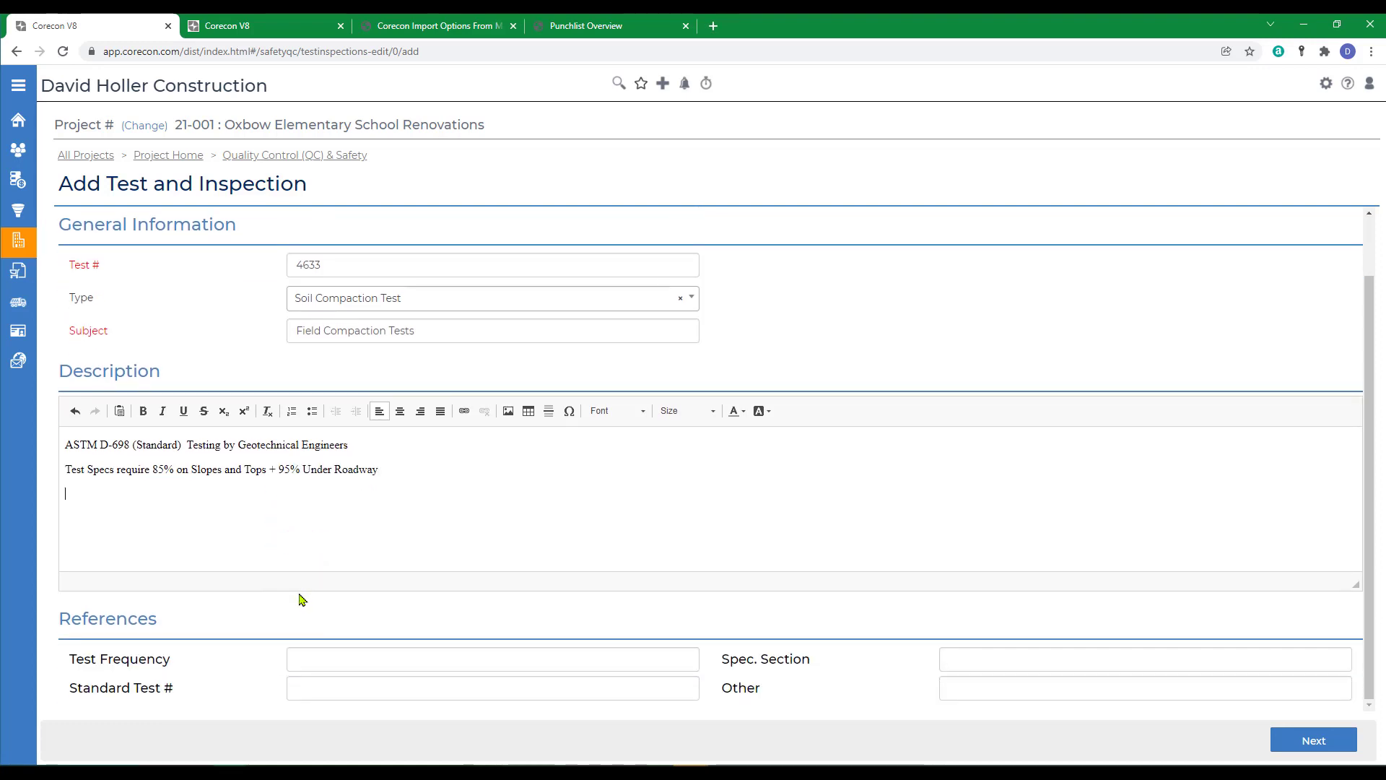
left_click_drag(130, 445, 65, 444)
right_click(82, 446)
left_click(115, 498)
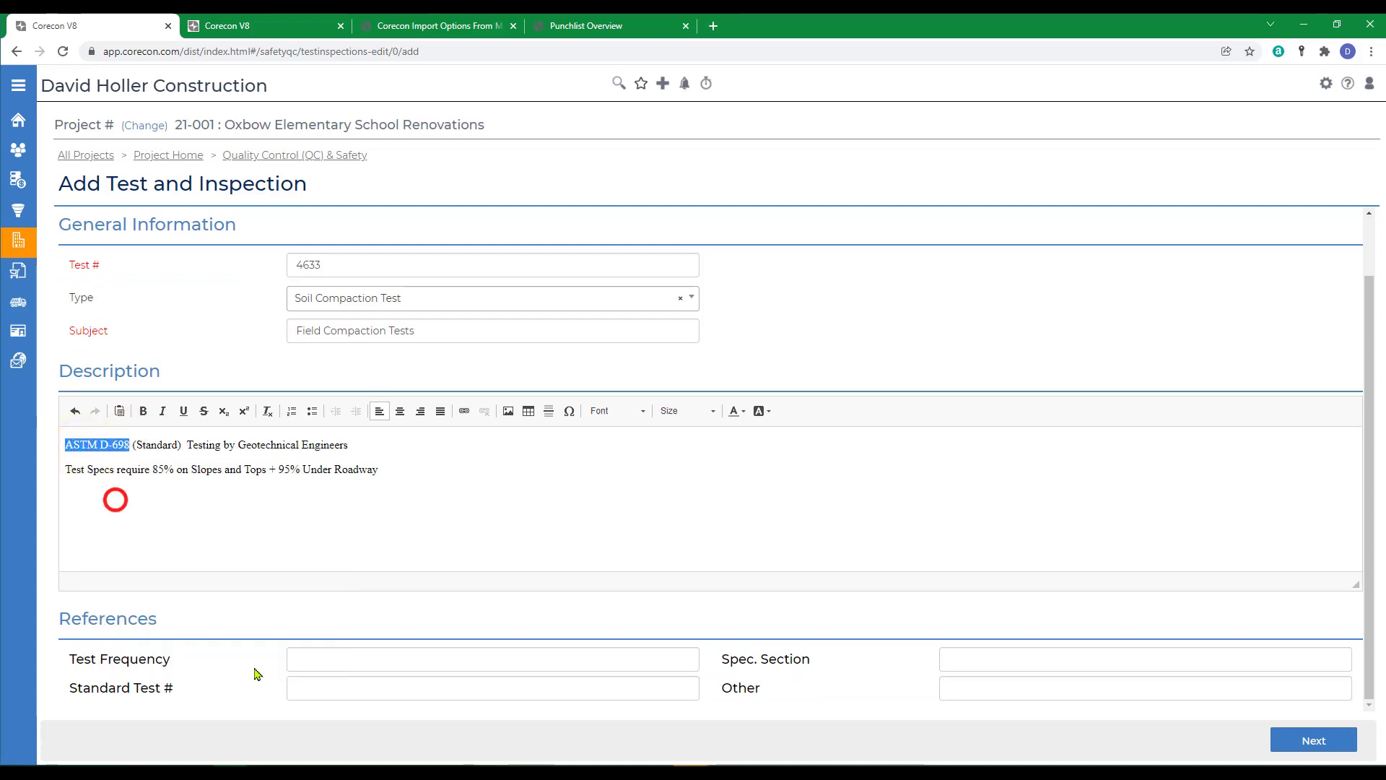
left_click(324, 689)
right_click(324, 688)
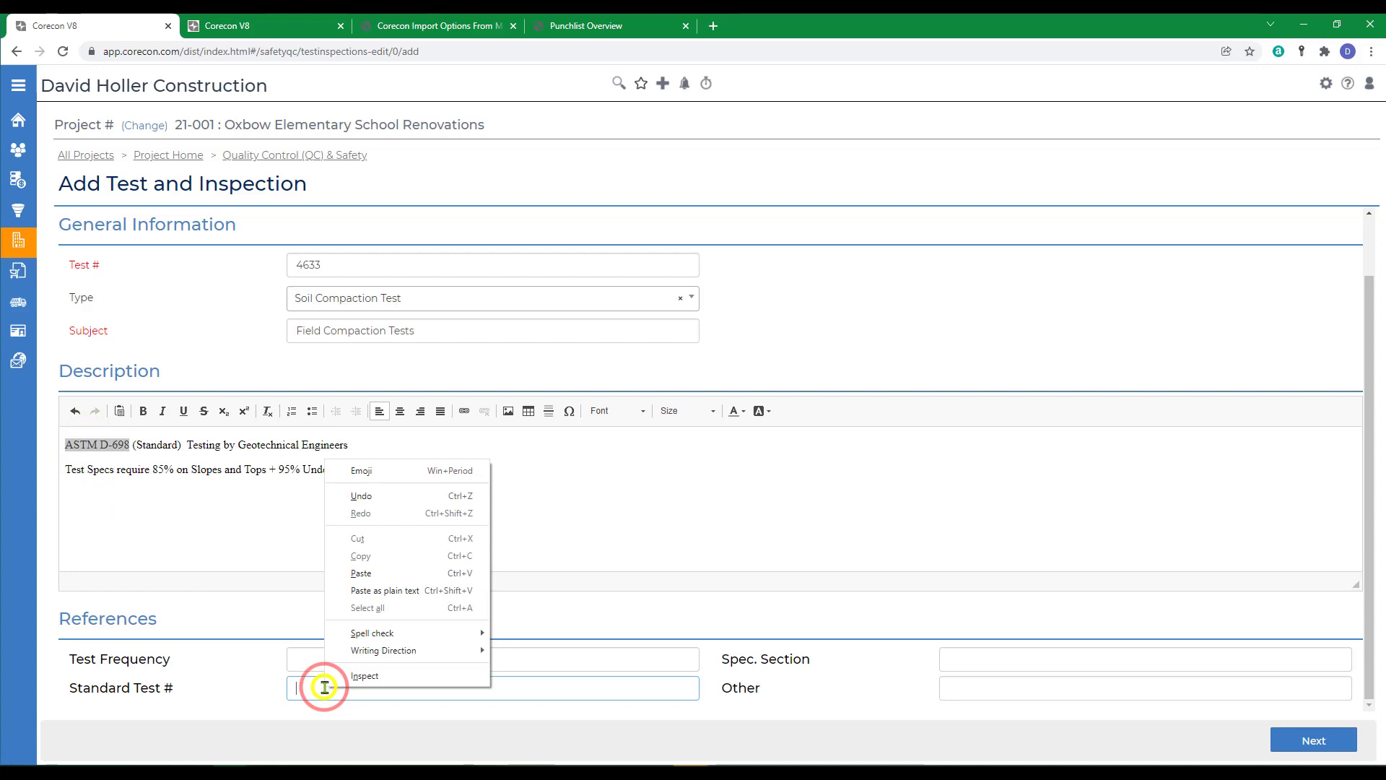
left_click(361, 574)
Set the test frequency to Weekly and proceed to the samples page.
left_click(335, 656)
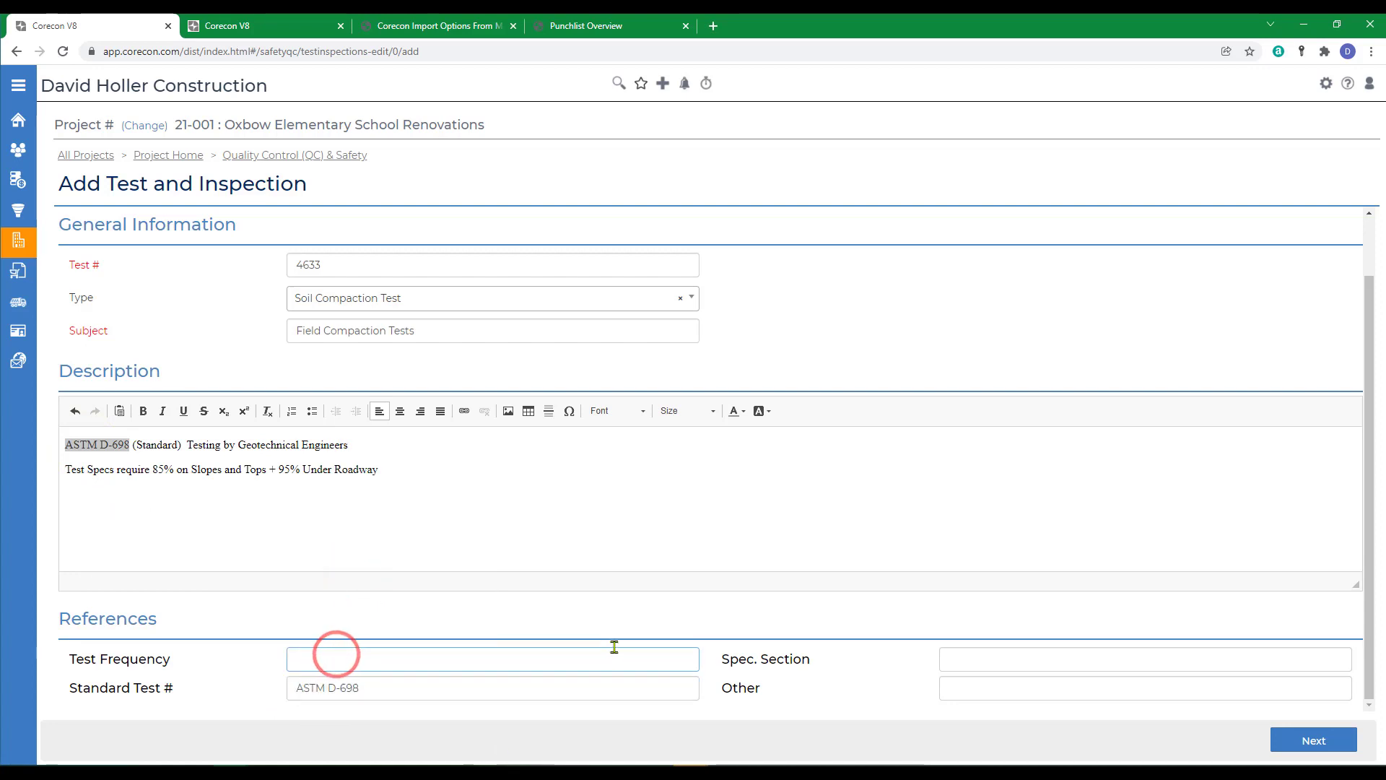
type("Wee")
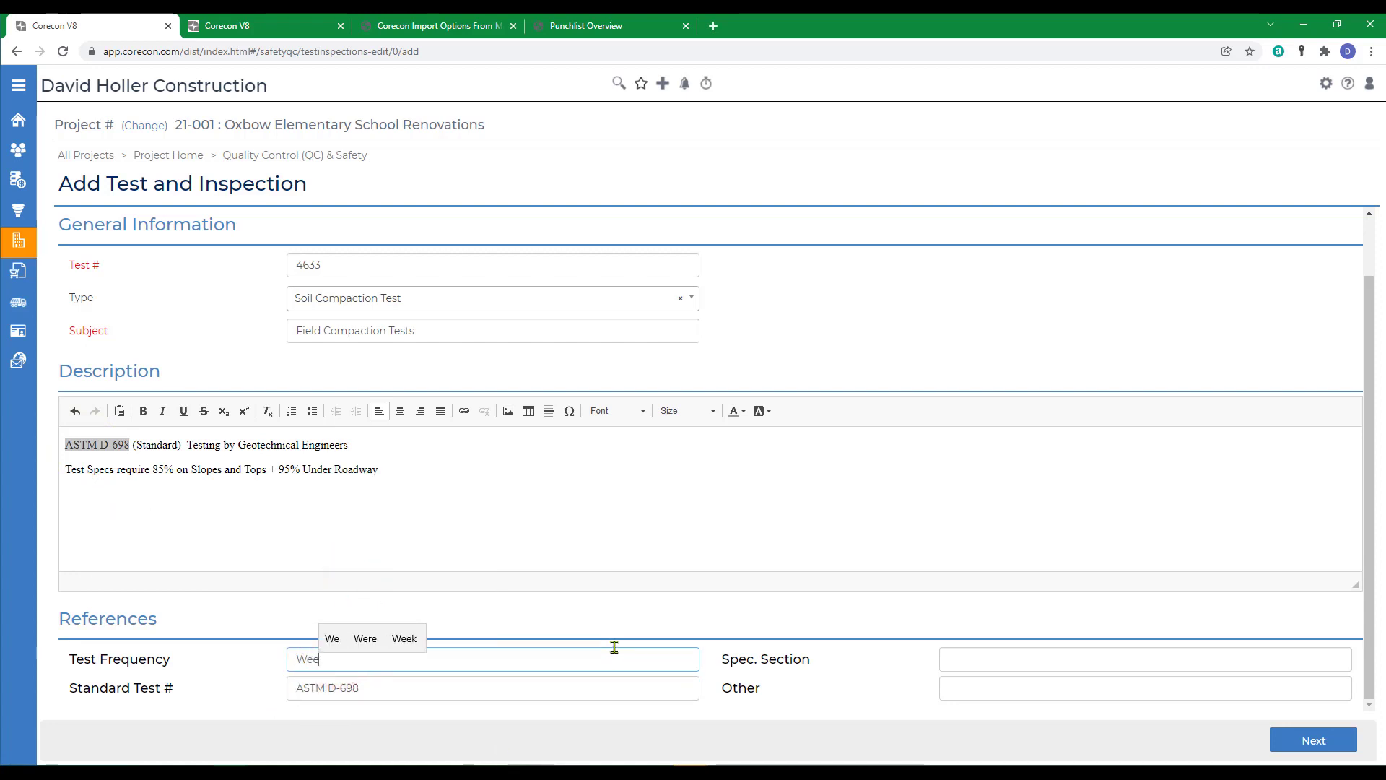
type("kly")
key("Tab")
left_click(1313, 742)
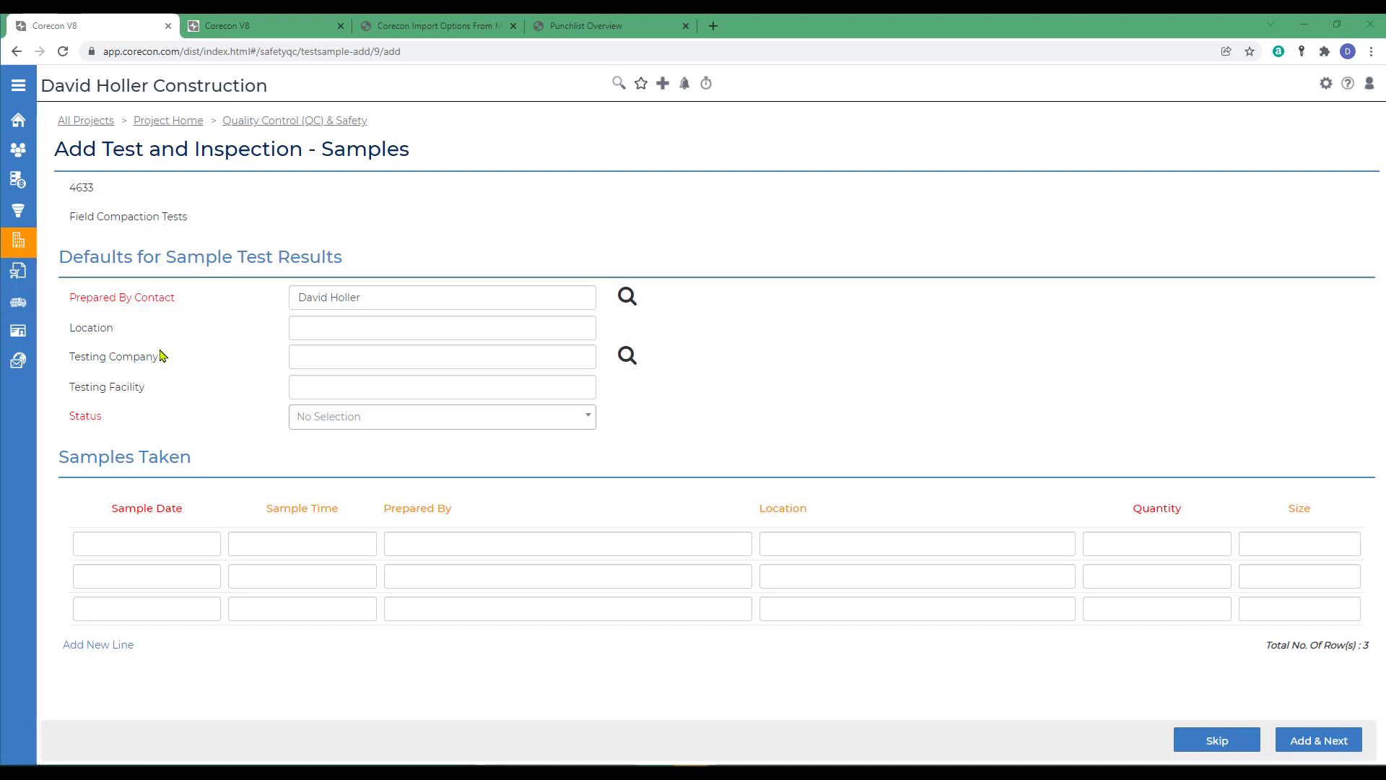
Set the default sample location to "Finish Grade Soils Test" and the testing company to "Galli Group".
left_click(375, 329)
type("Finish Grade")
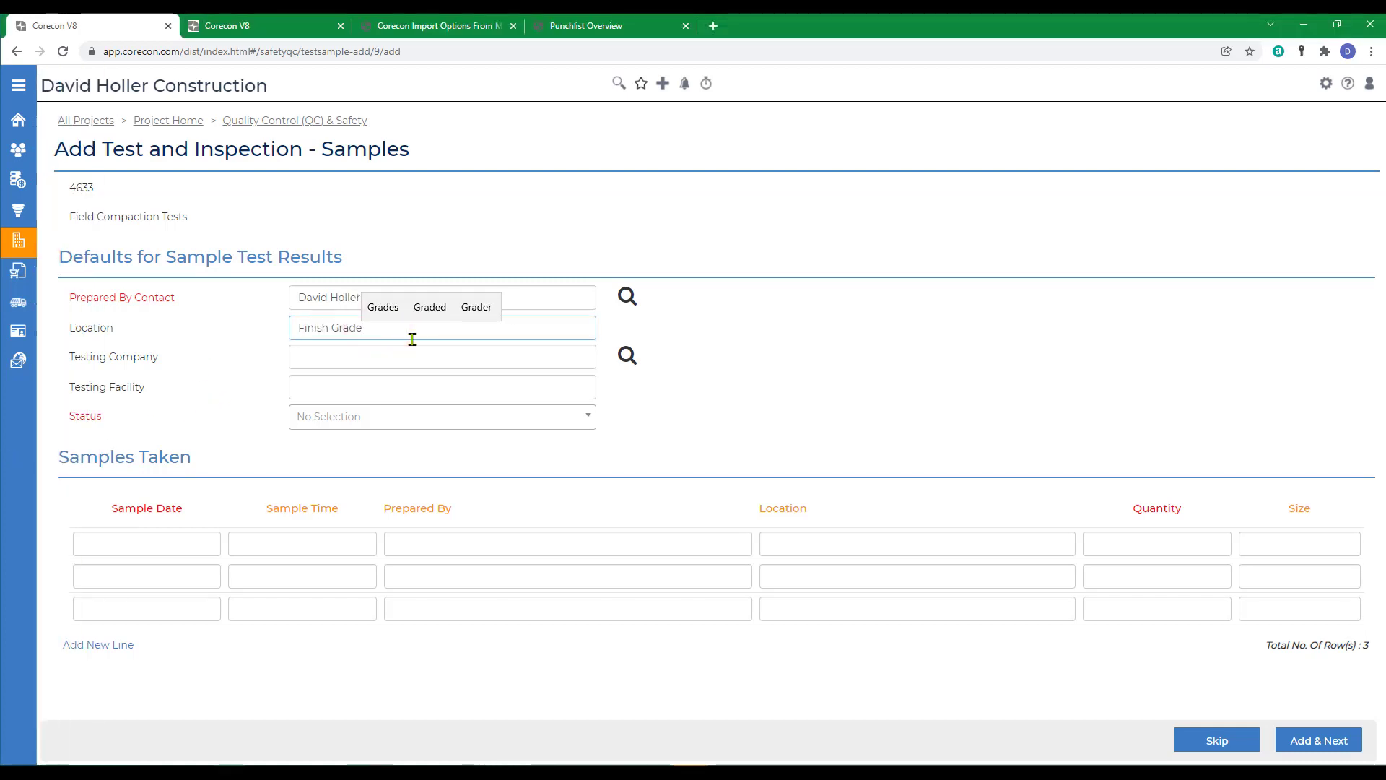
type(" Soils Test")
key("Tab")
type("Galli Group")
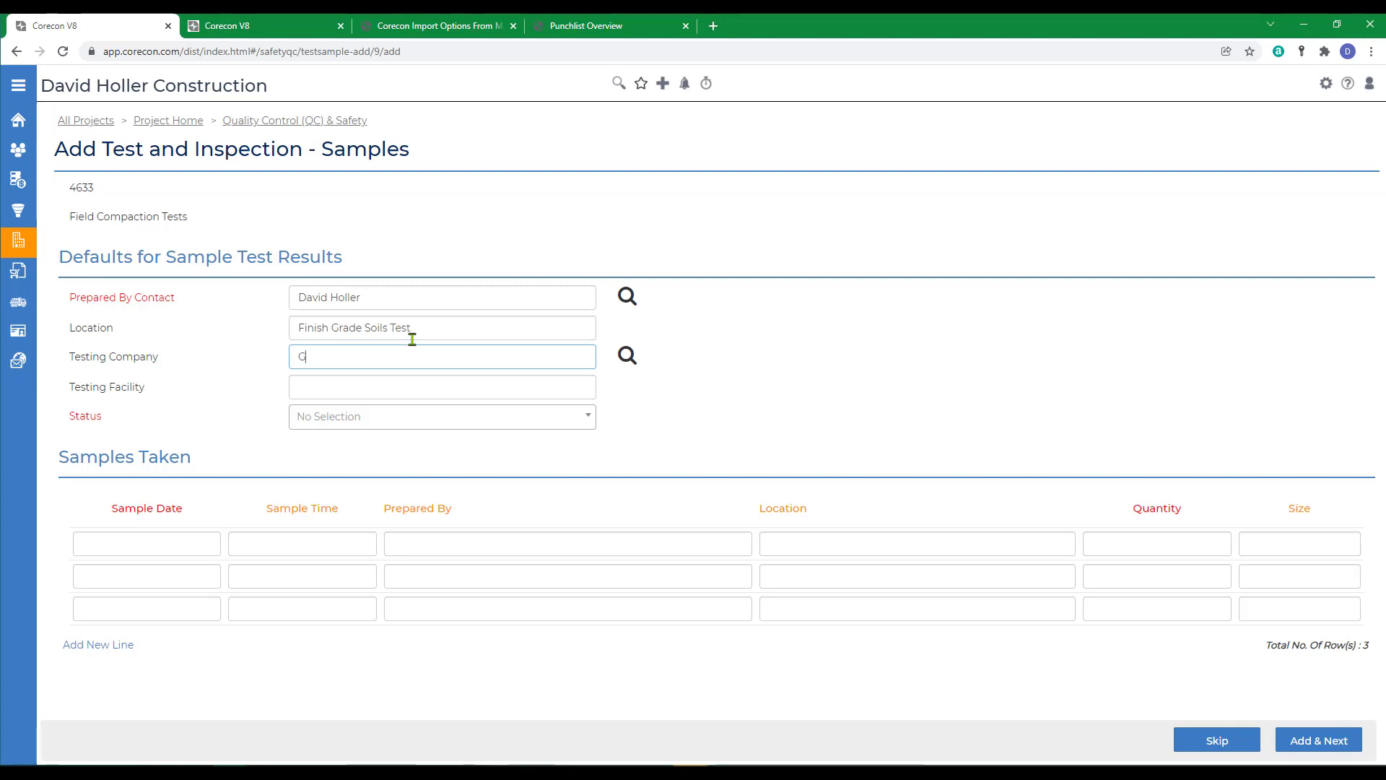
Enter "Colorado-Denver Facility" as the default testing facility and set the status to Pending.
key("Tab")
type("Col")
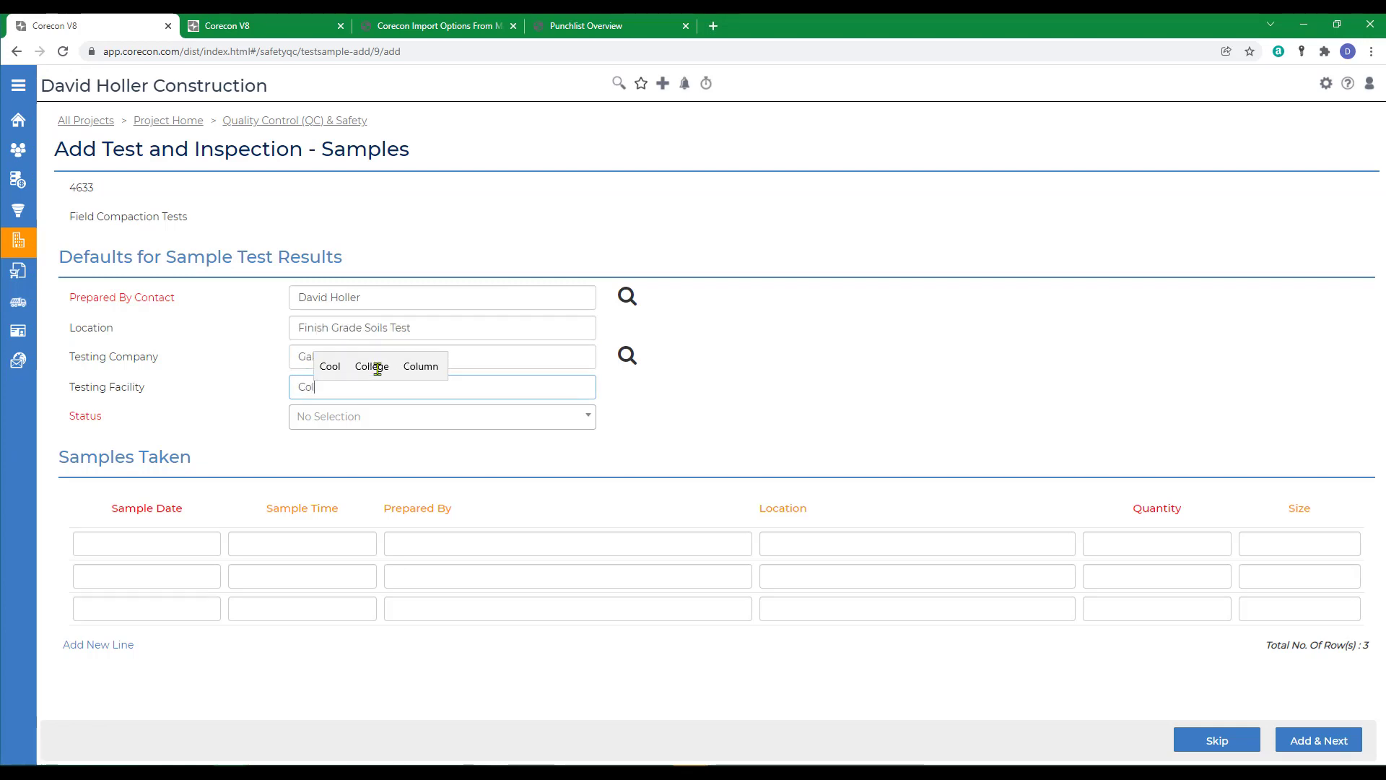
type("orado")
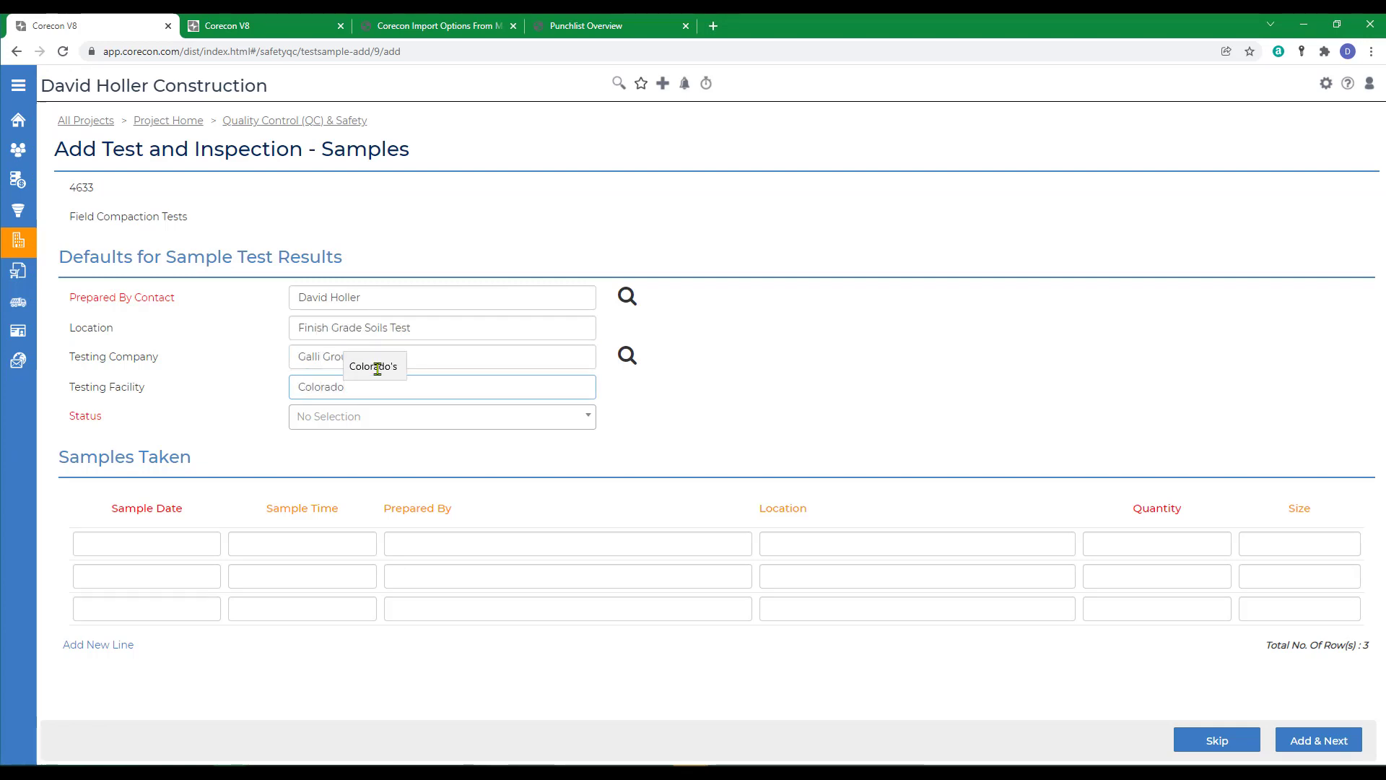
type("-D")
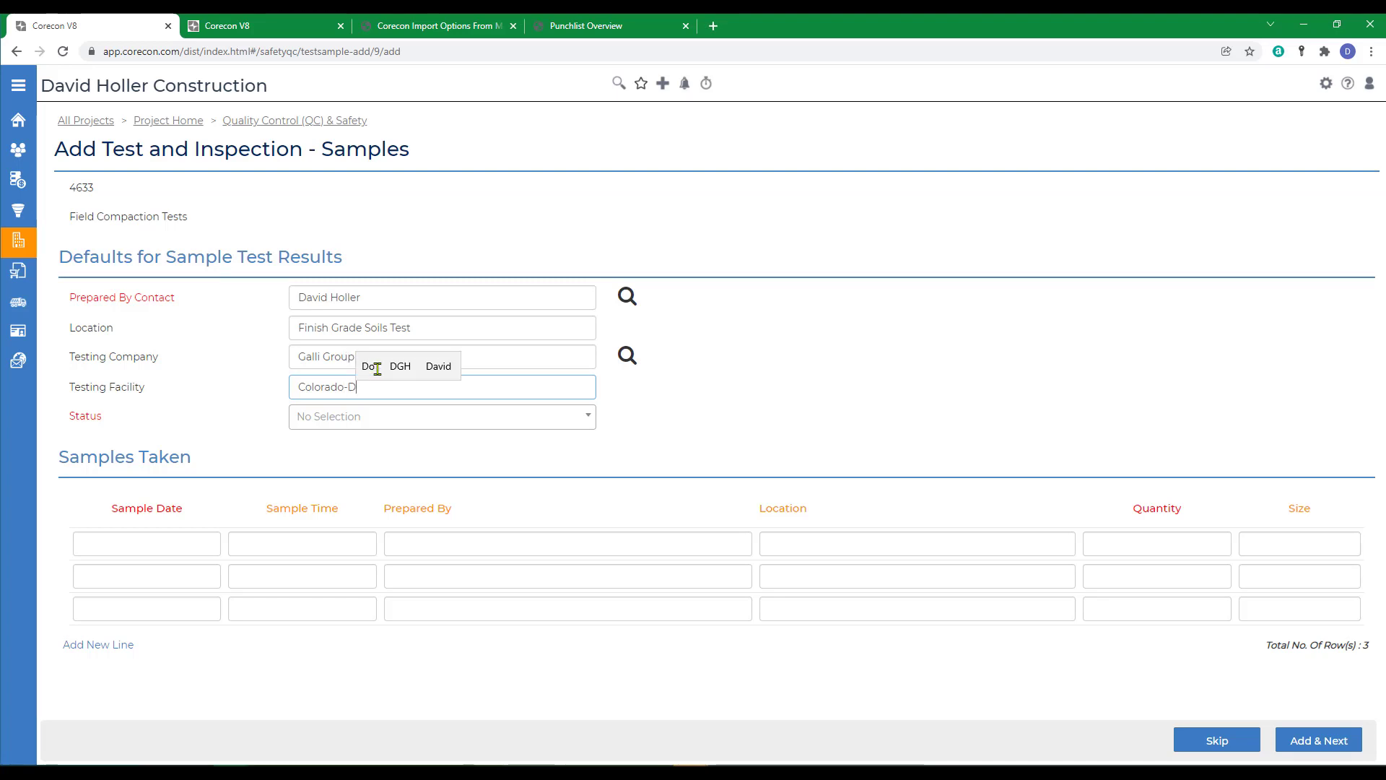
type("enver Facility")
key("Tab")
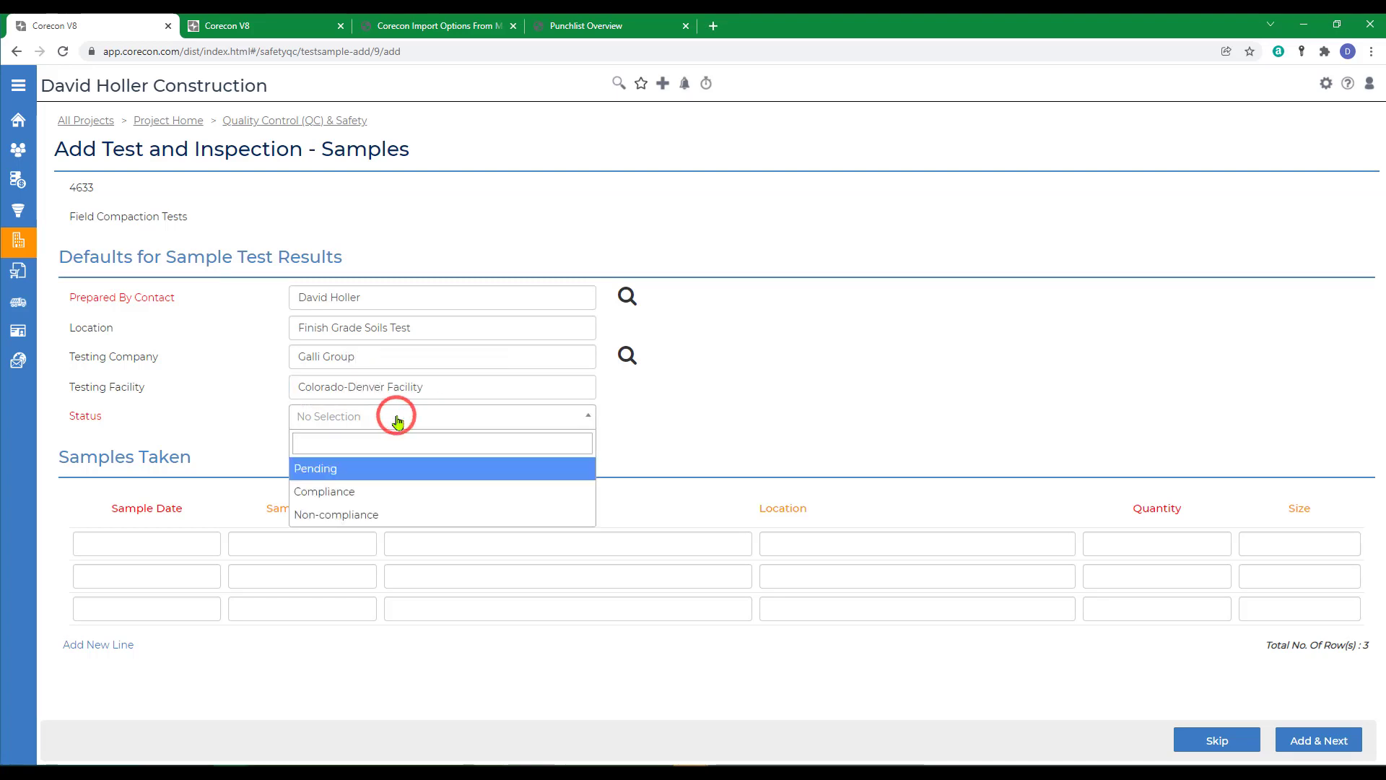
left_click(347, 469)
Fill in the first sample with date 03-Dec-2021, time 09:30 AM, quantity 4 and size Each.
left_click(176, 544)
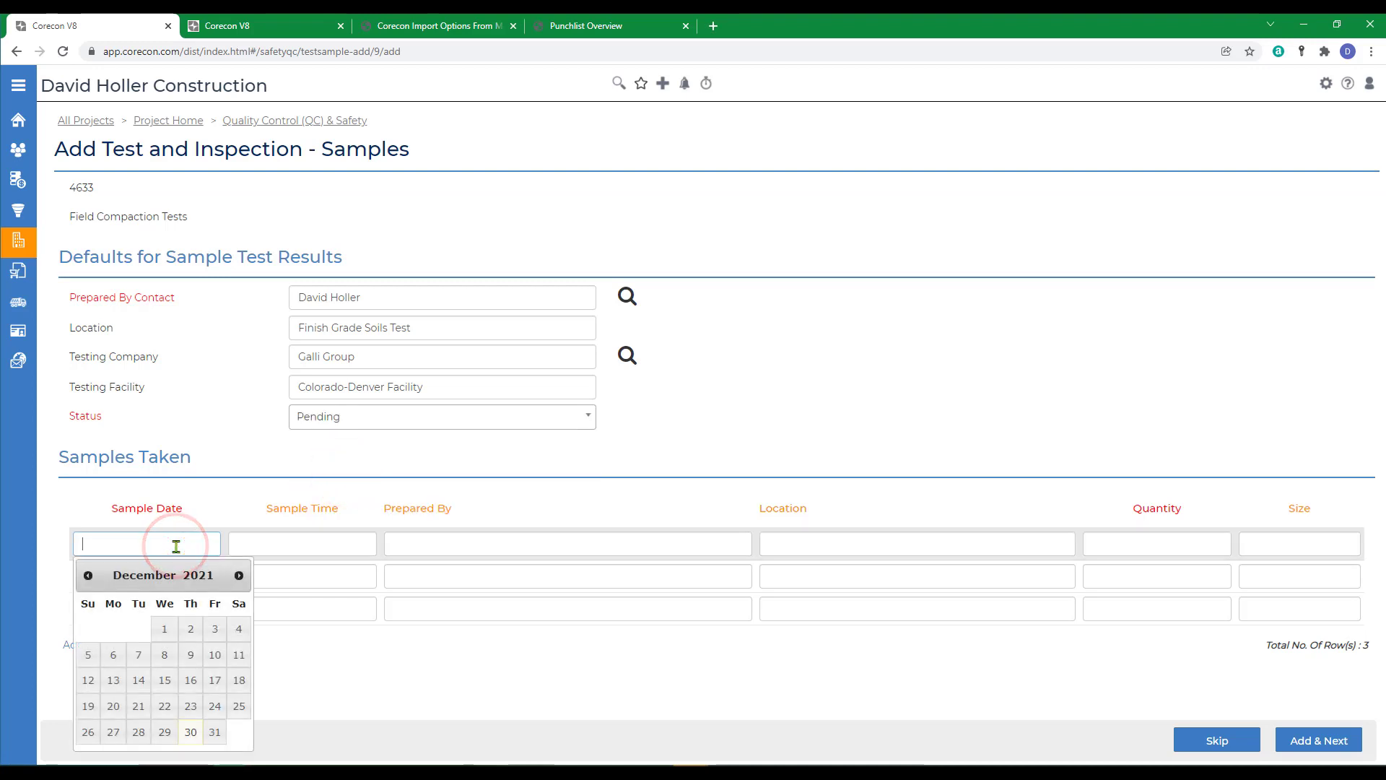
left_click(214, 628)
left_click(278, 551)
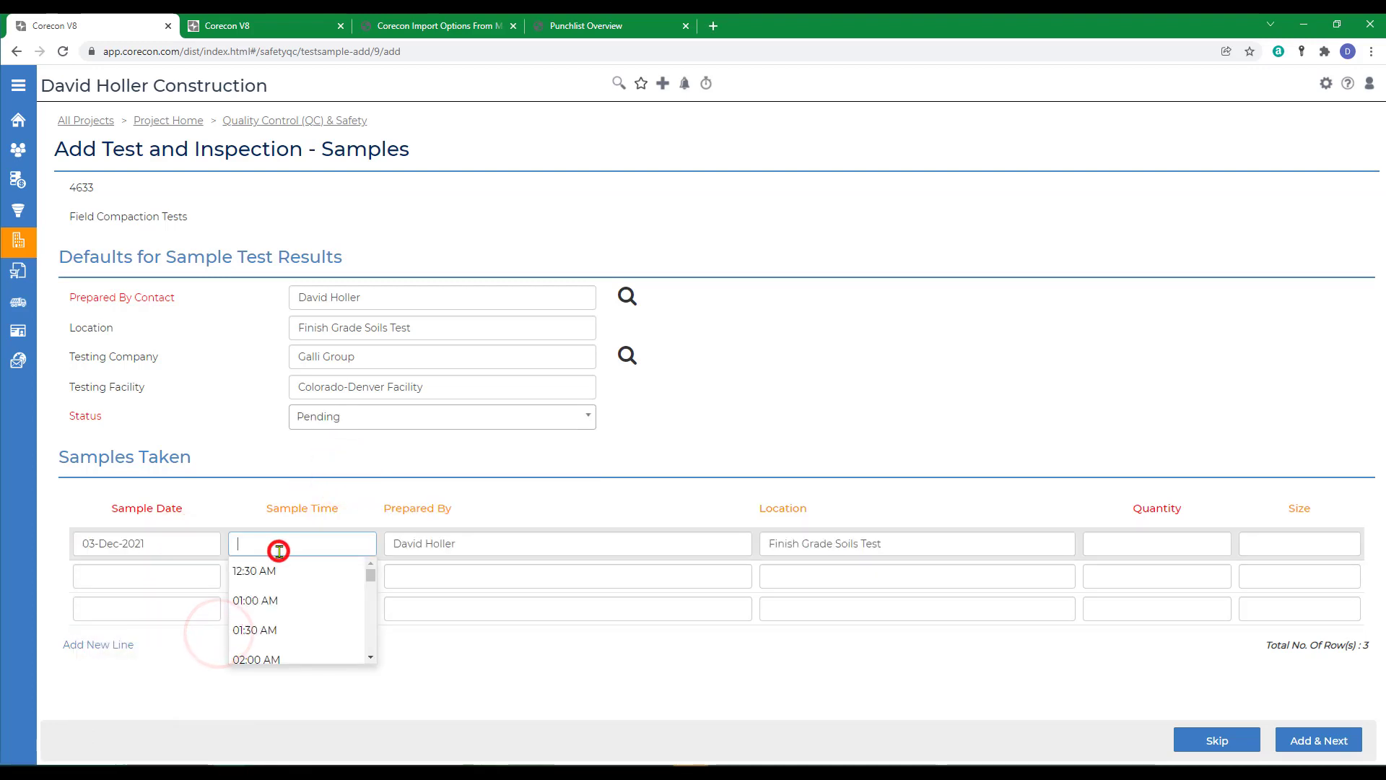
scroll(264, 597, "down", 5)
left_click(260, 597)
left_click(1156, 539)
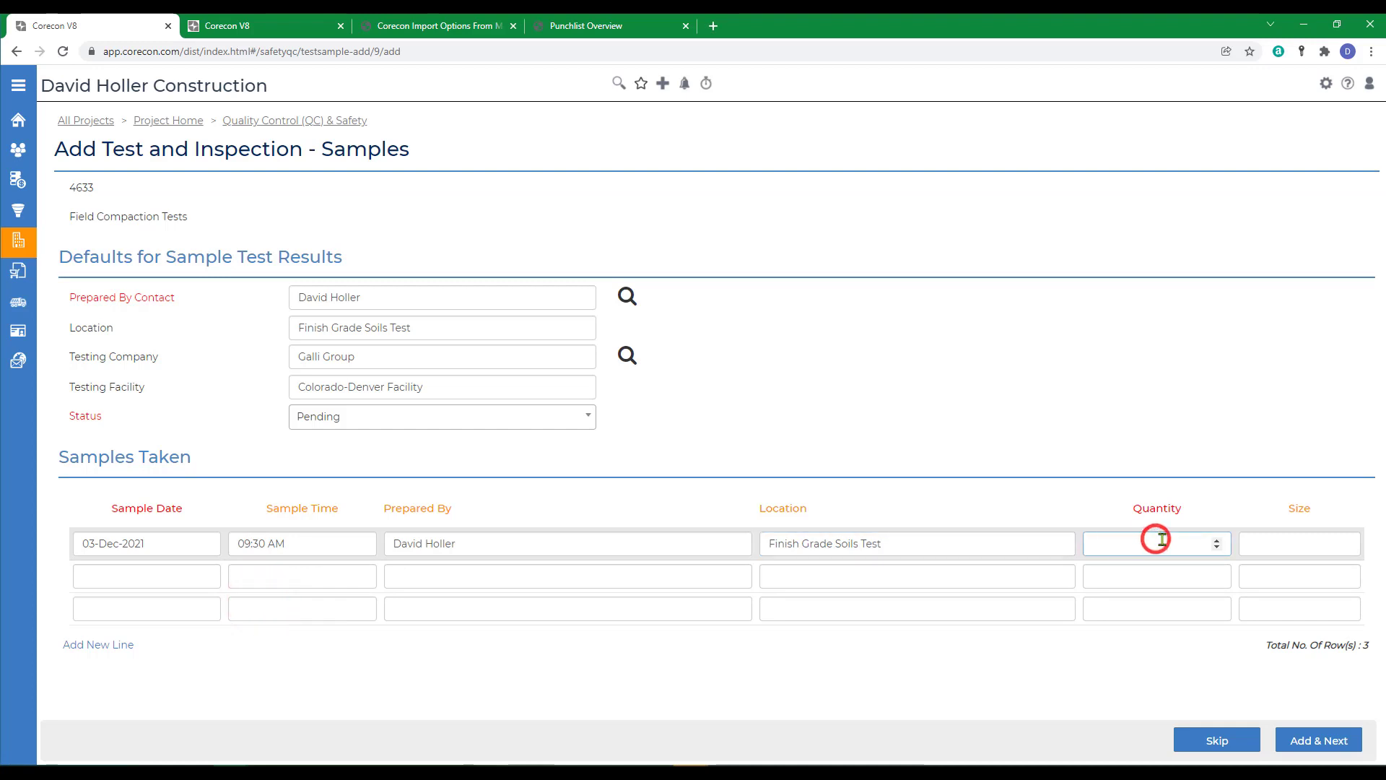
type("4")
Fill in the second sample with date 10-Dec-2021, time 10:30 AM, quantity 2 and size Each.
left_click(137, 574)
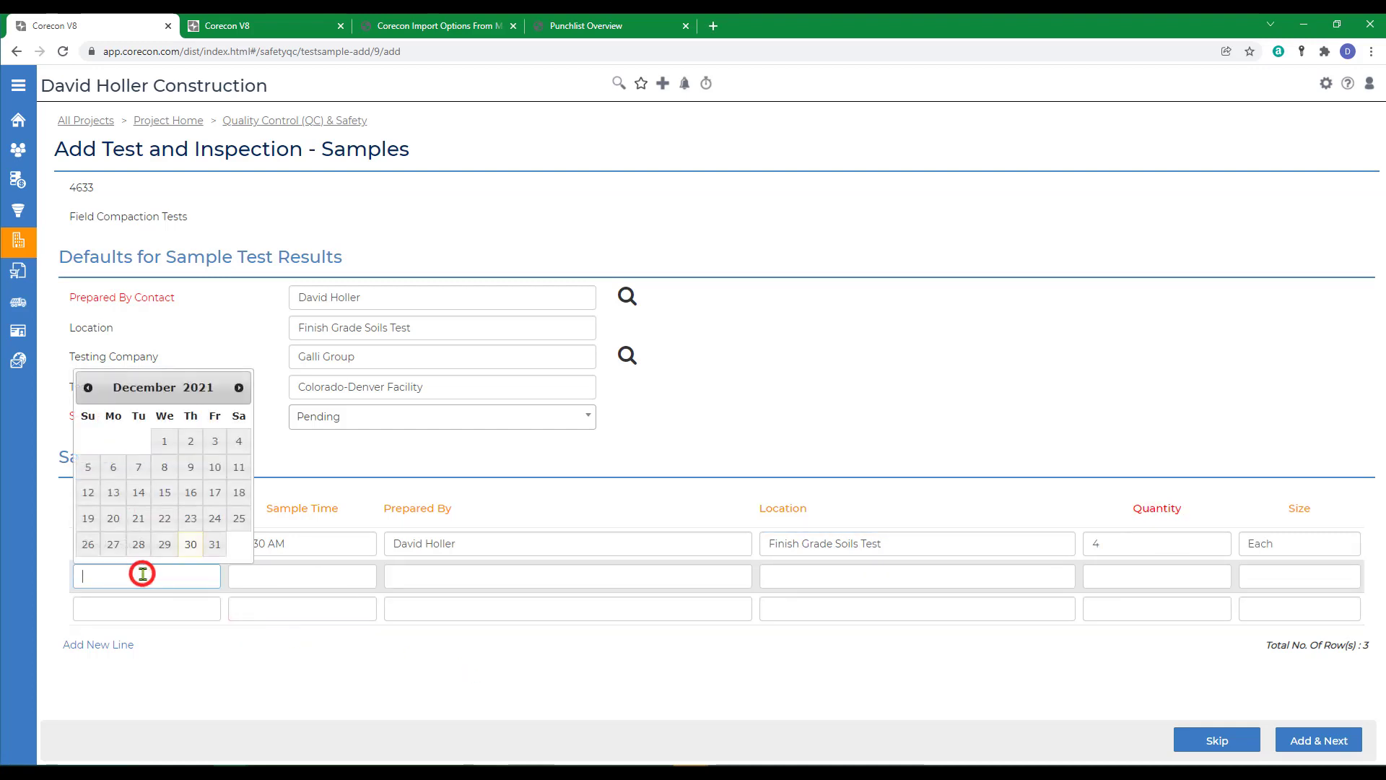
left_click(213, 469)
left_click(260, 577)
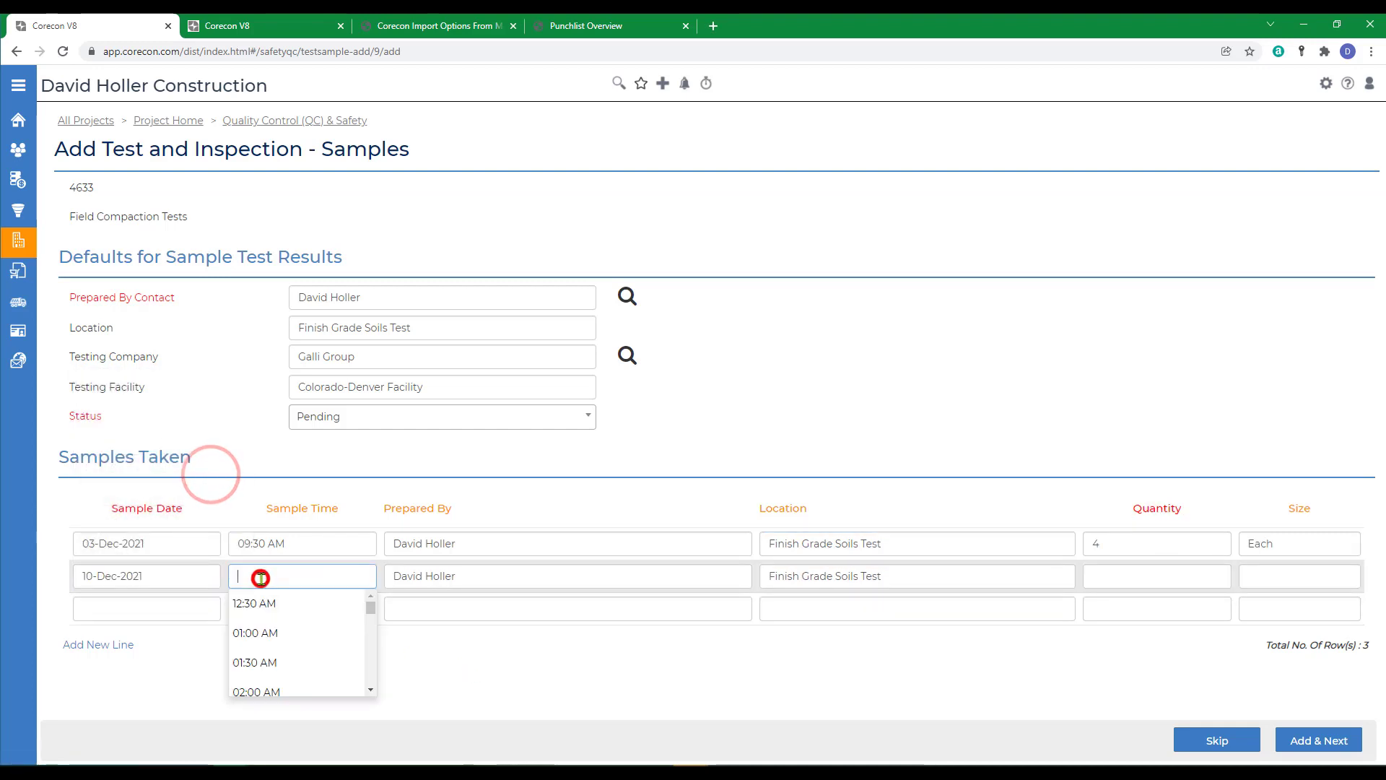
scroll(296, 650, "down", 3)
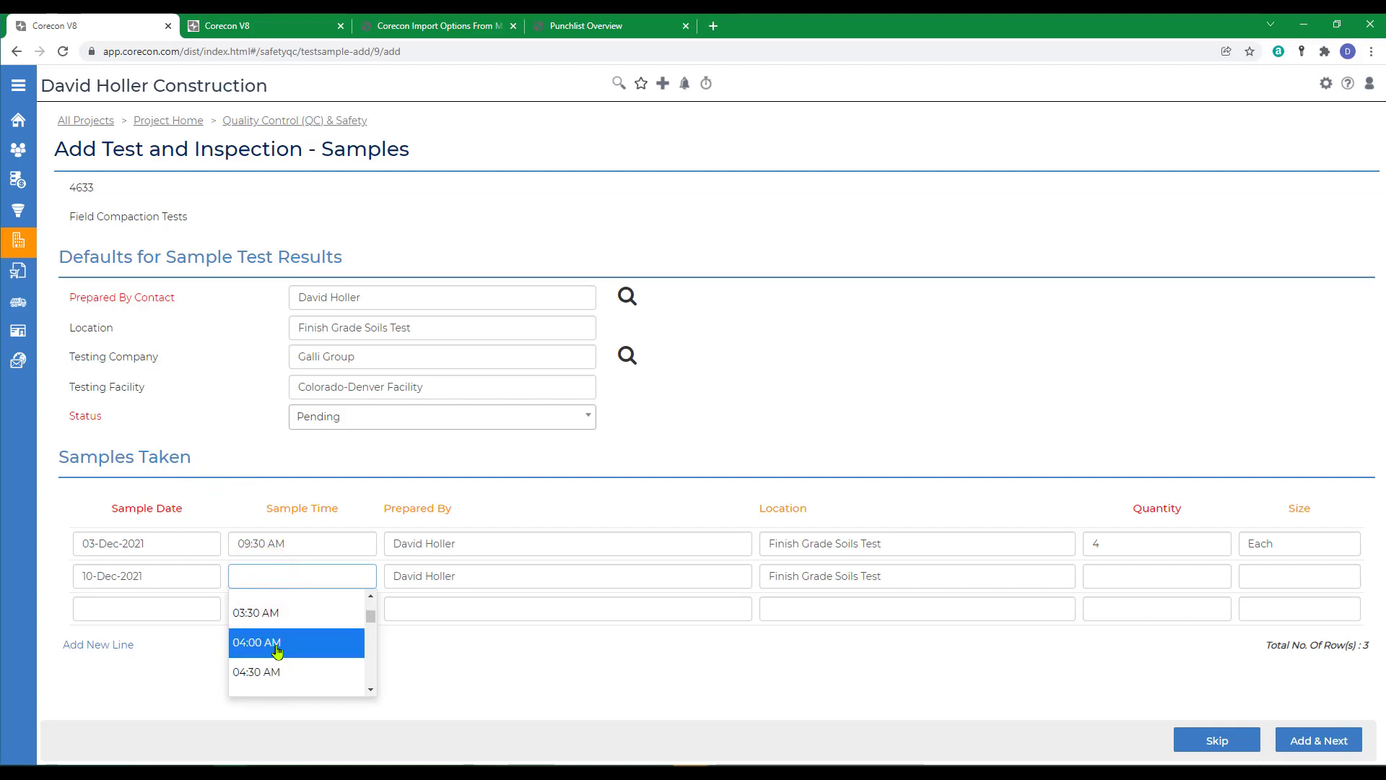
scroll(289, 649, "down", 5)
left_click(255, 684)
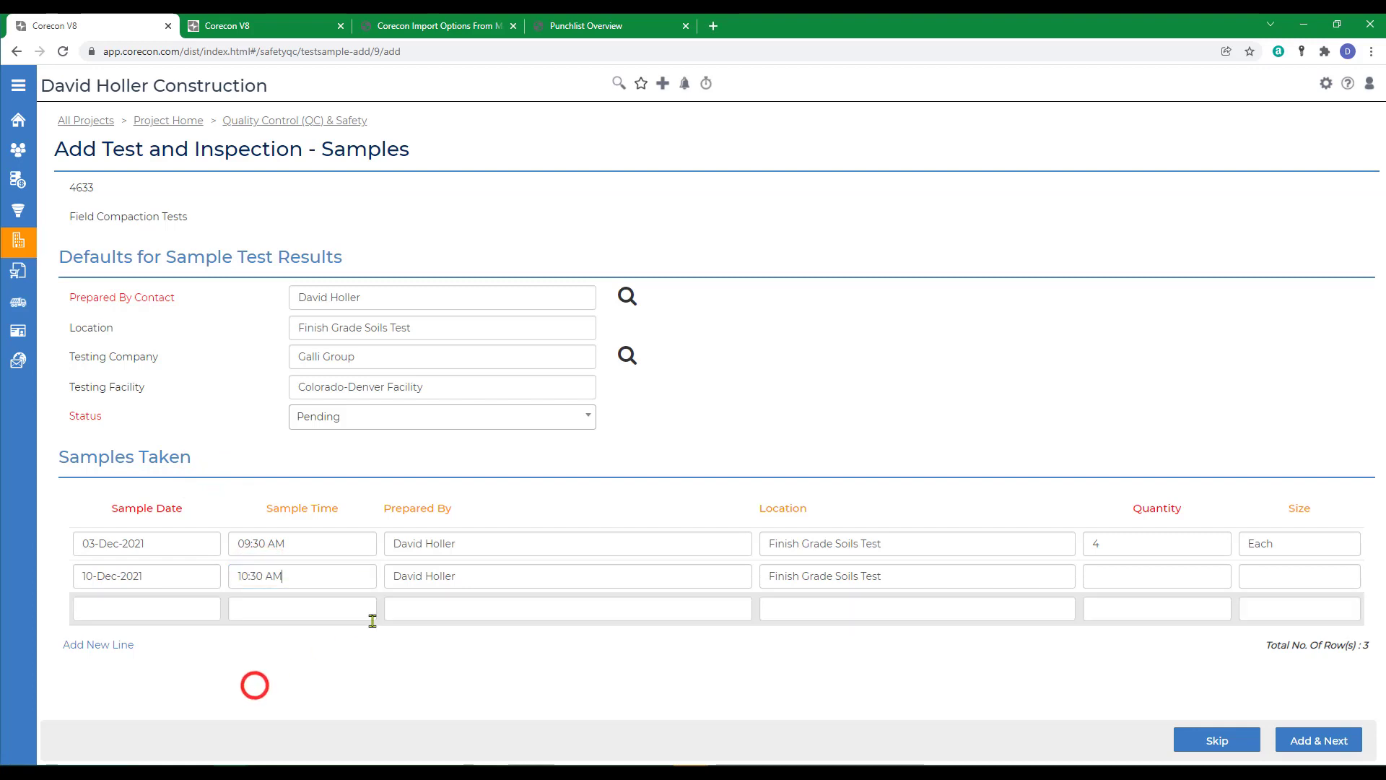
left_click(1116, 582)
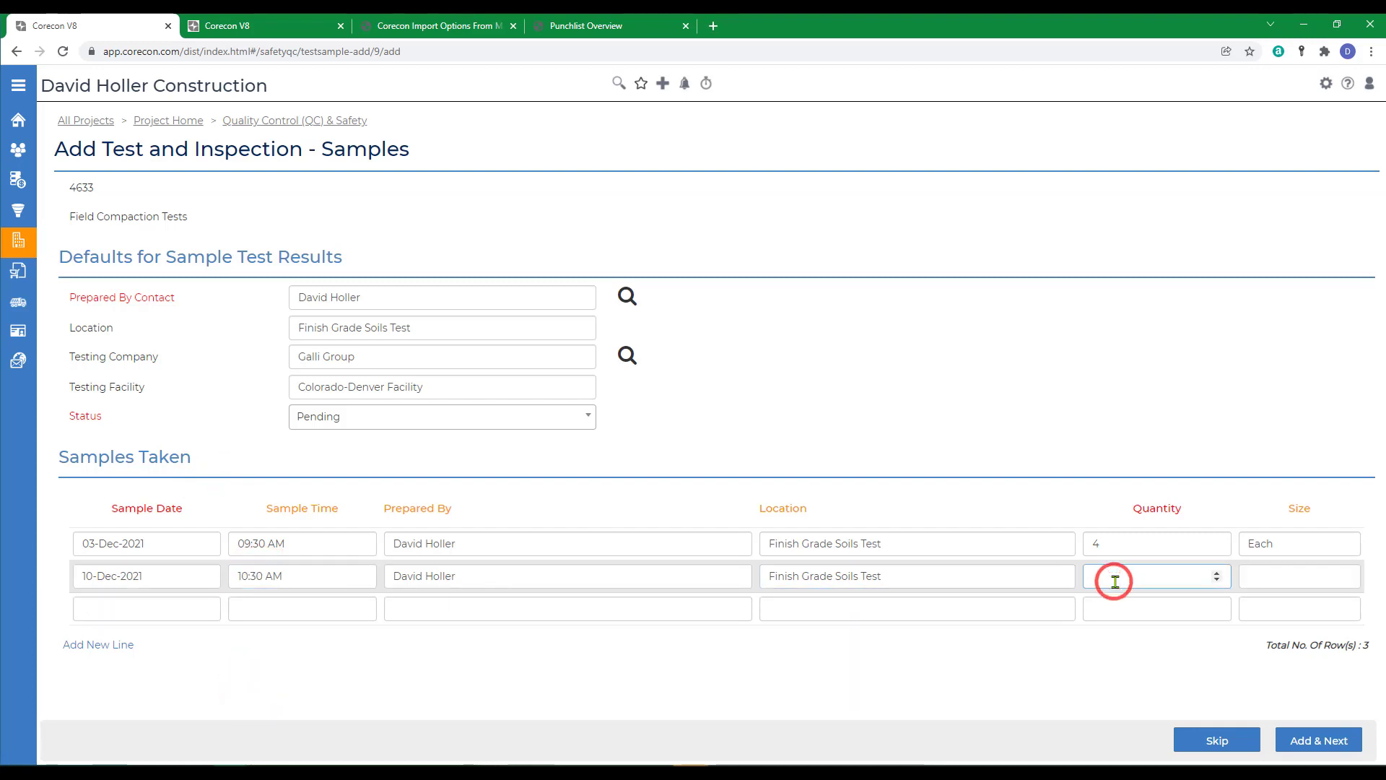
type("2")
left_click(1274, 578)
type("Eac")
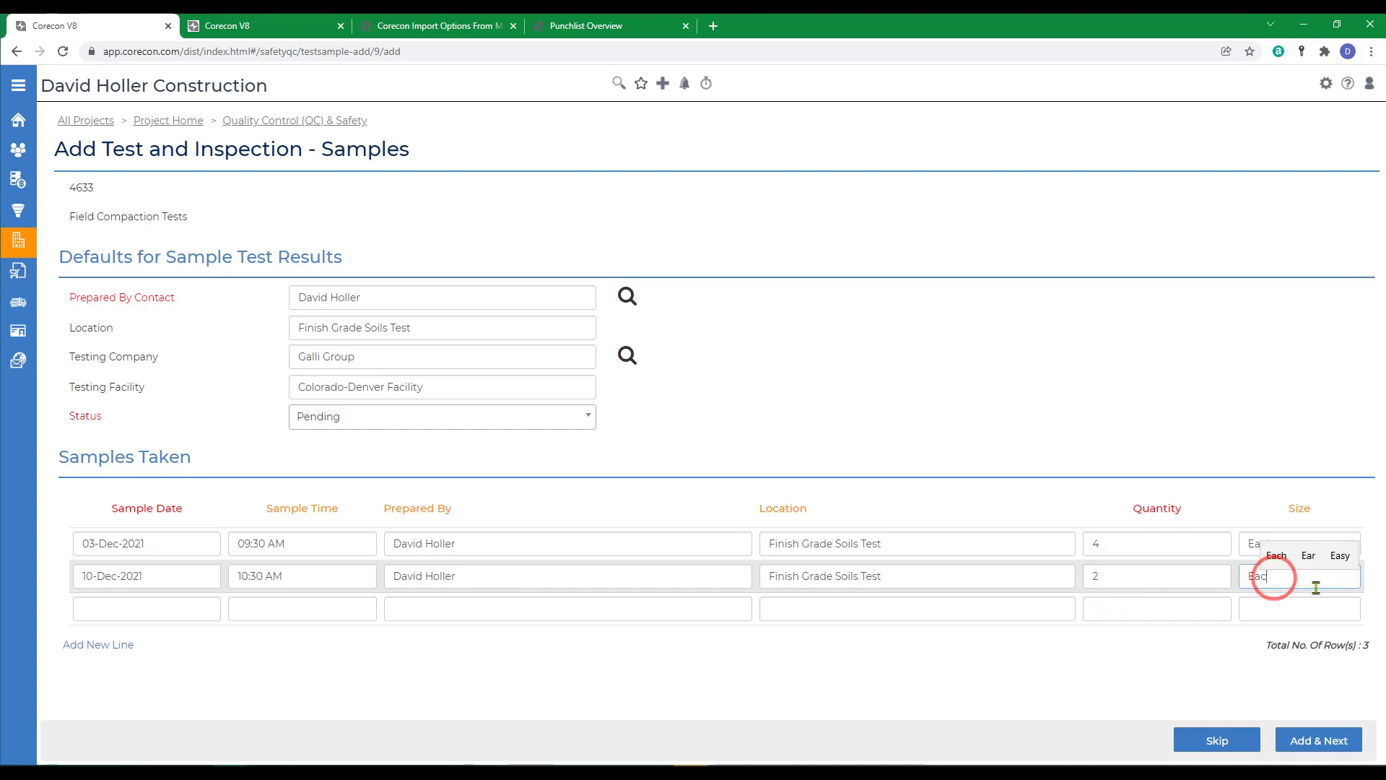
type("h")
Add the samples, attach the local file "Soil Compaction Tests and Results (Sample).pdf" and finish the test record.
left_click(1311, 740)
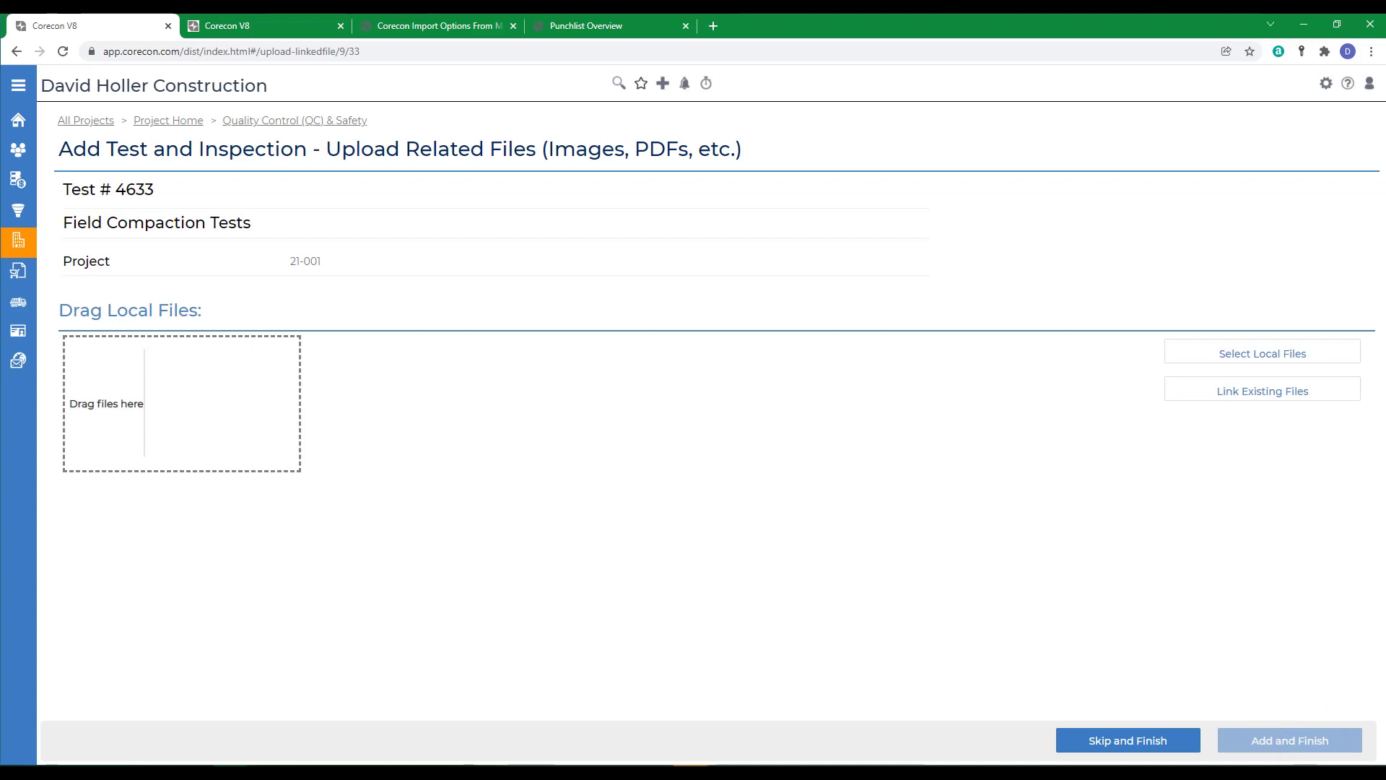
left_click_drag(38, 506, 141, 431)
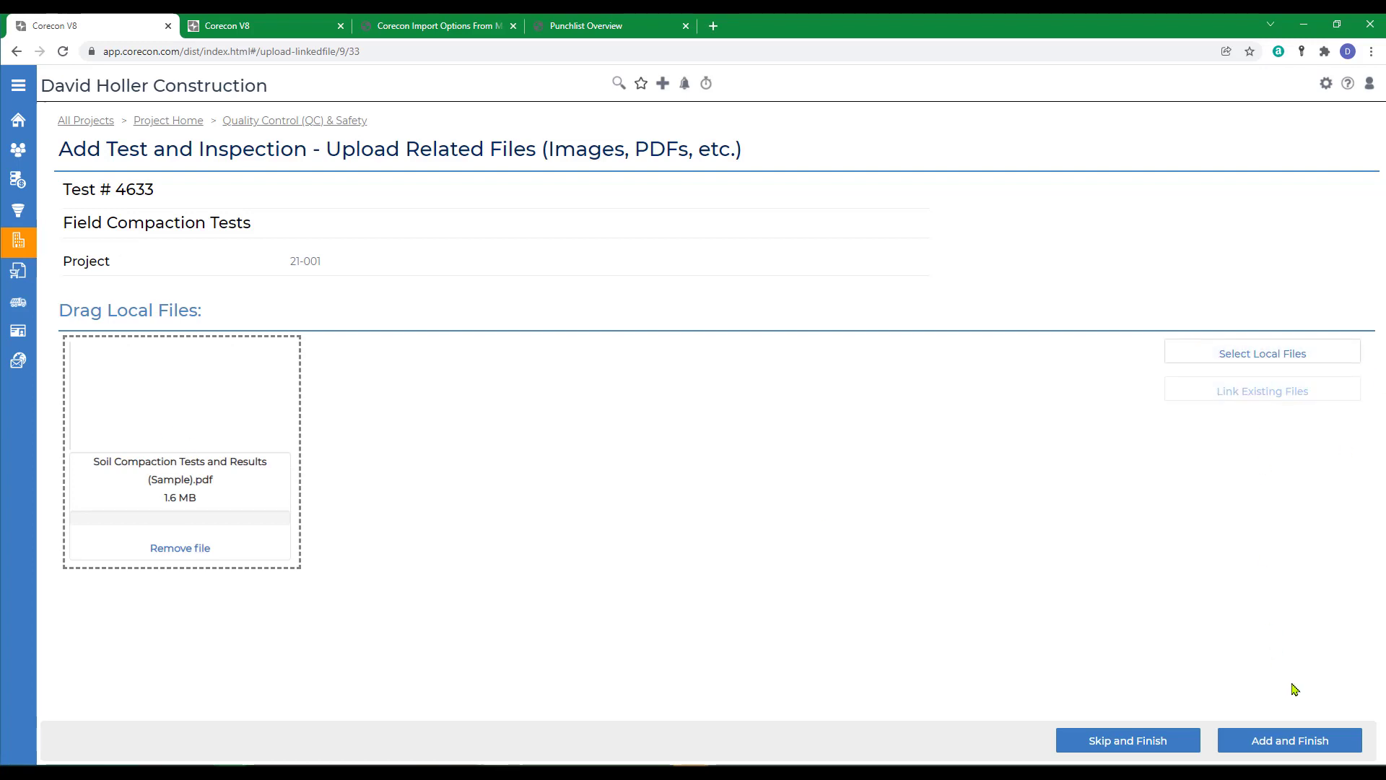
left_click(1276, 744)
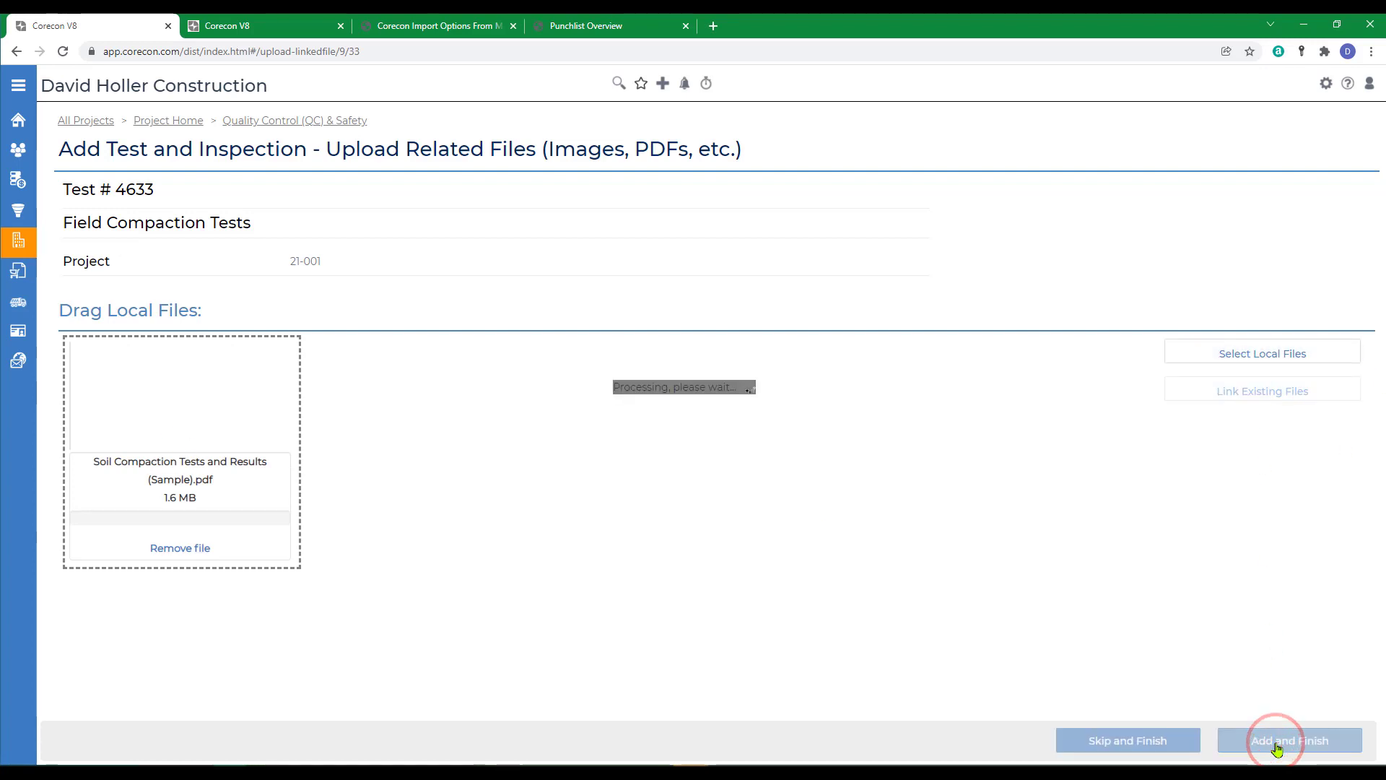
Set the status of both samples to Compliance and add Soil_Compaction_Tests_Results_Sample.pdf to the record's linked files.
scroll(550, 546, "down", 3)
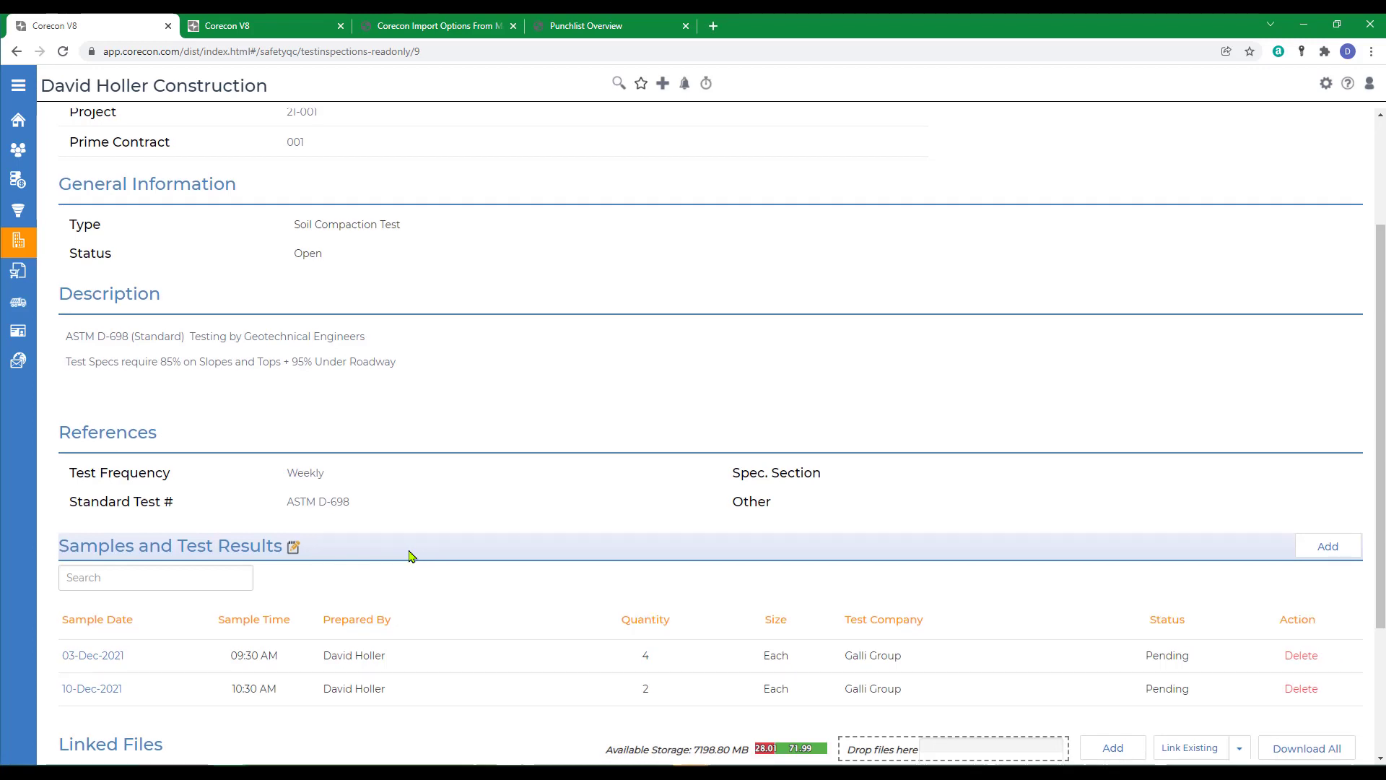
scroll(412, 557, "down", 3)
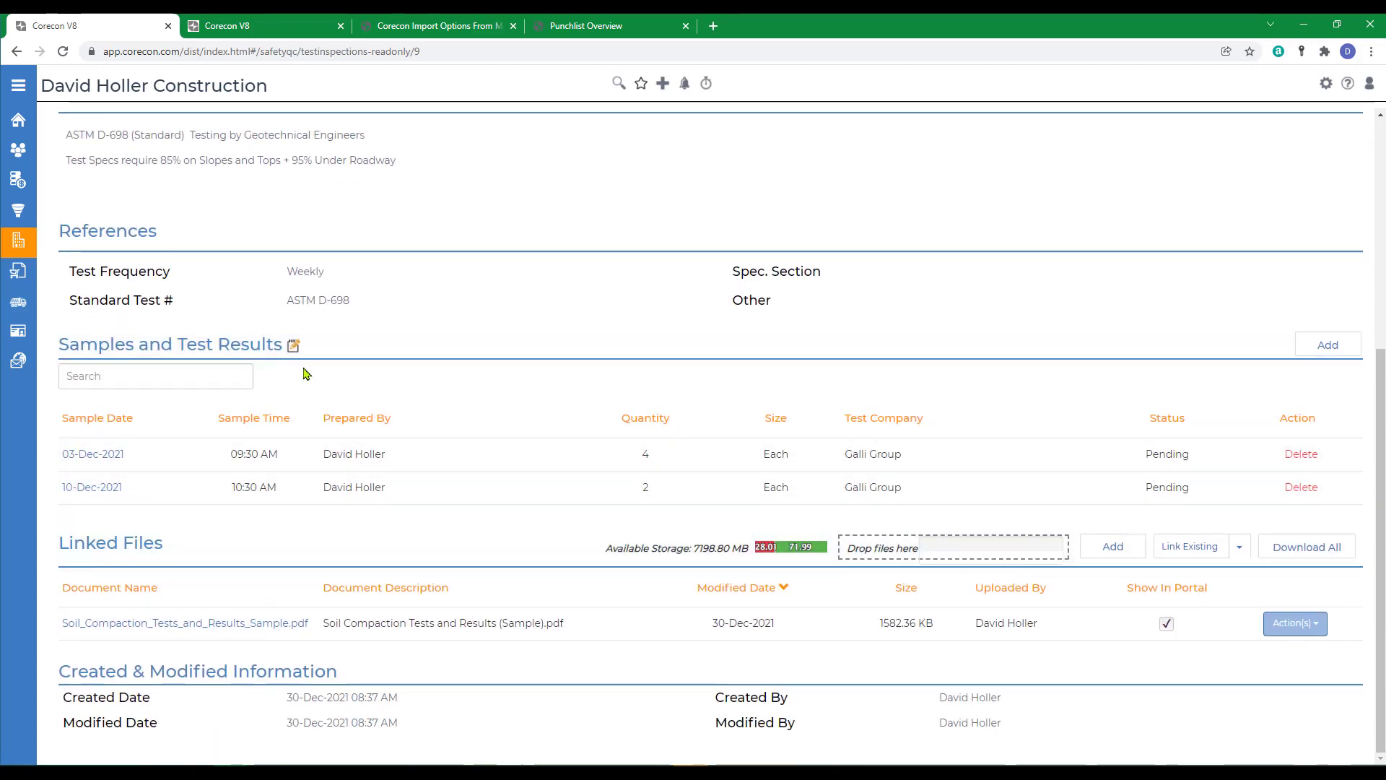
scroll(469, 375, "up", 5)
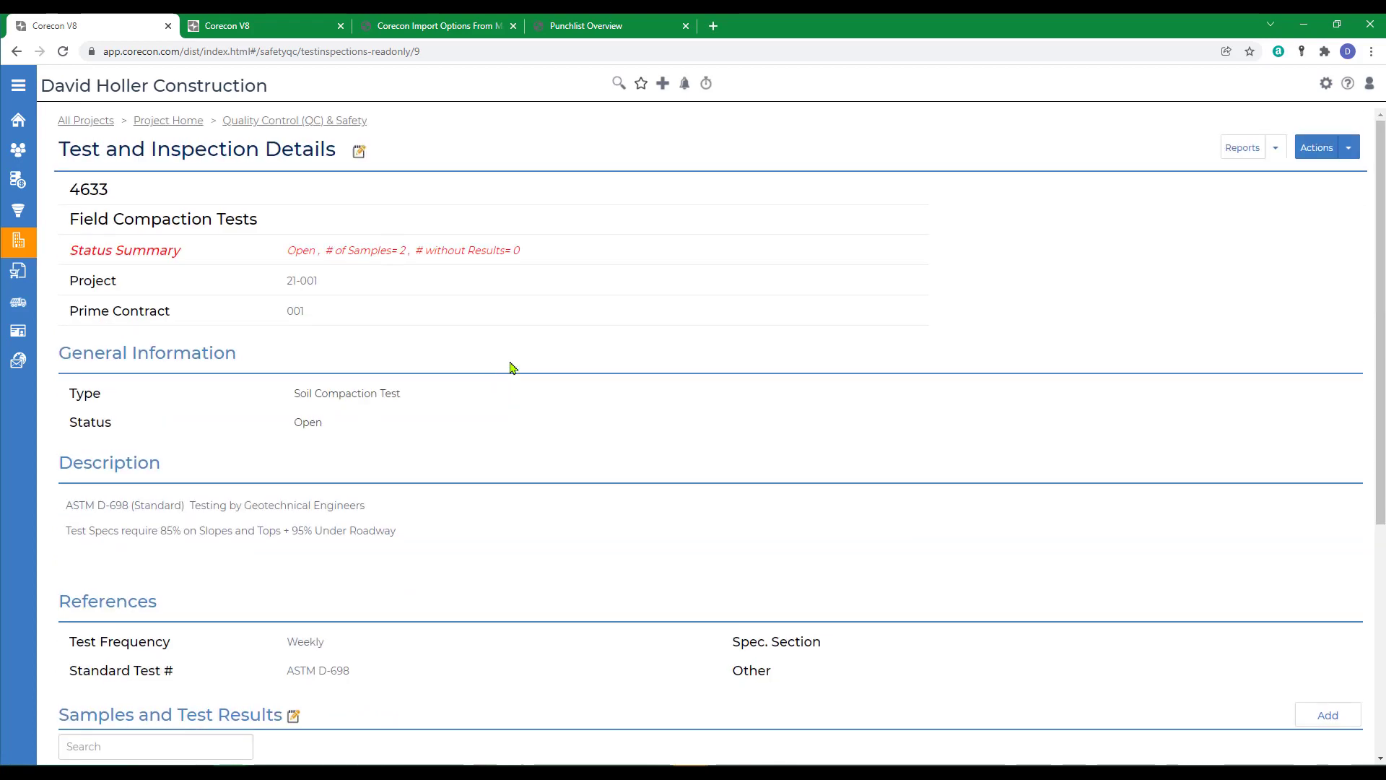
scroll(462, 426, "down", 5)
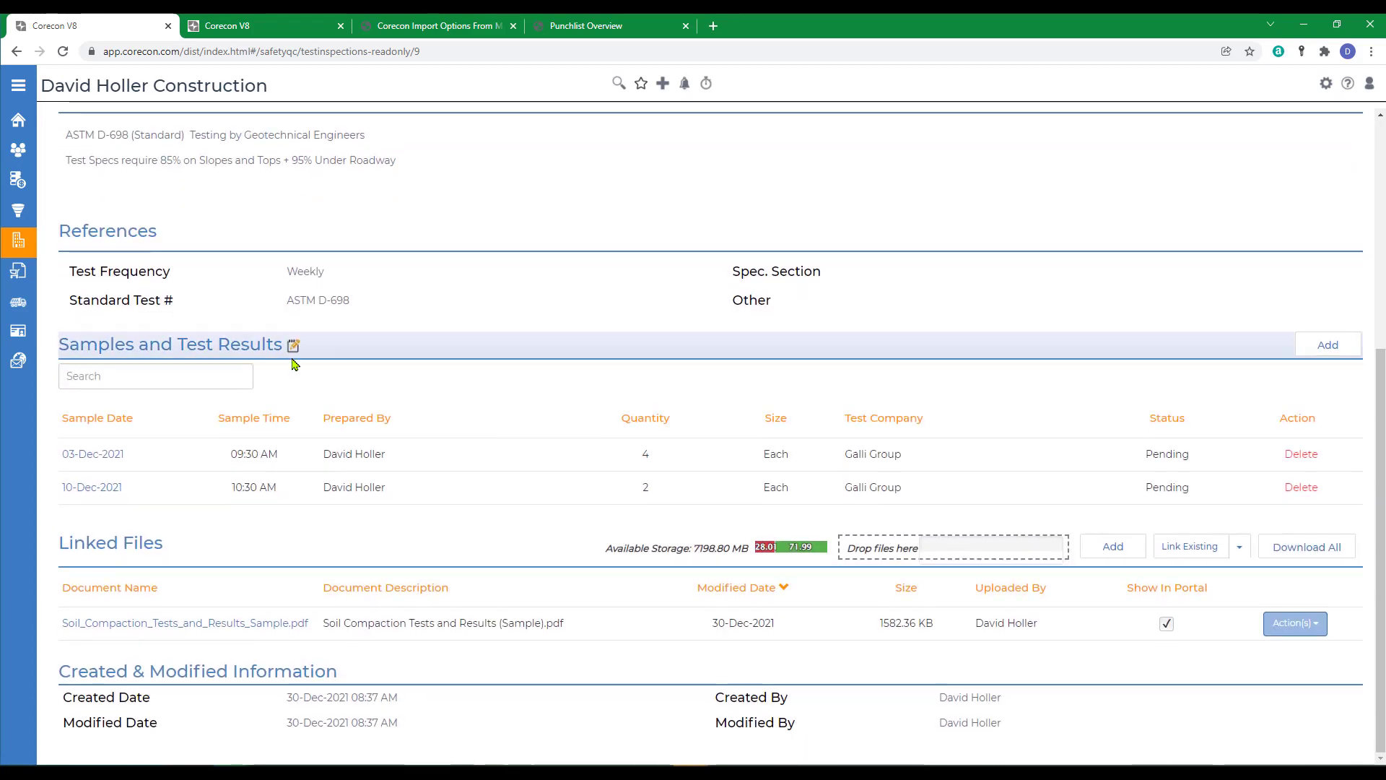
left_click(293, 346)
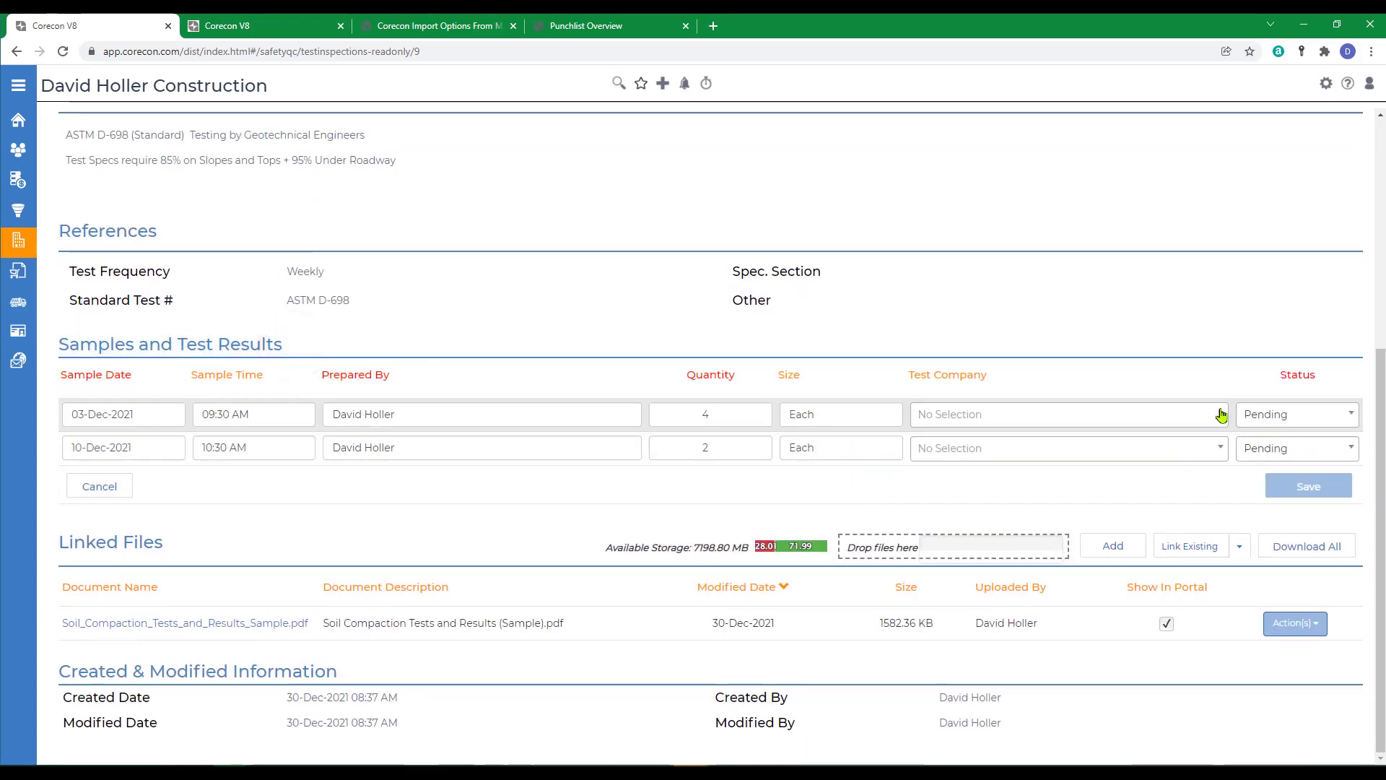
left_click(1262, 417)
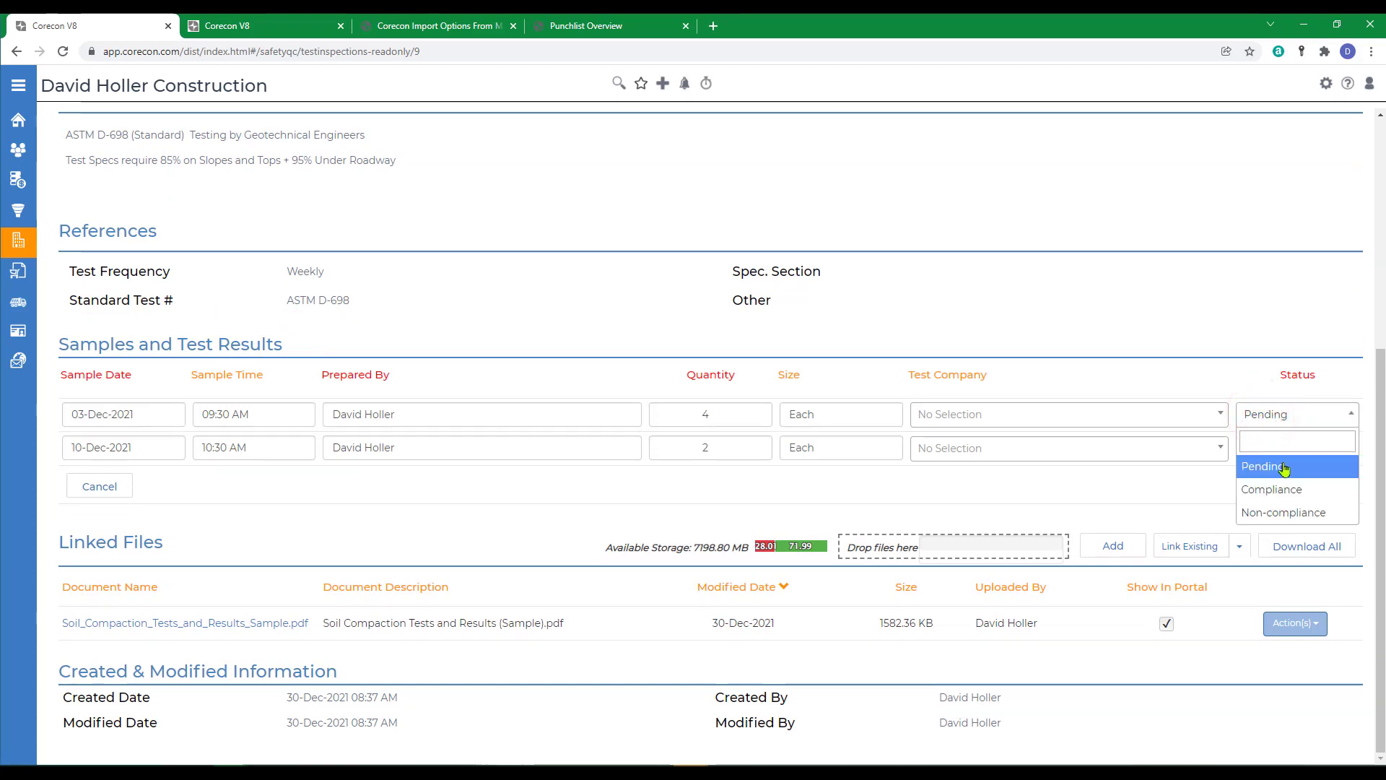
left_click(1271, 489)
left_click(1273, 449)
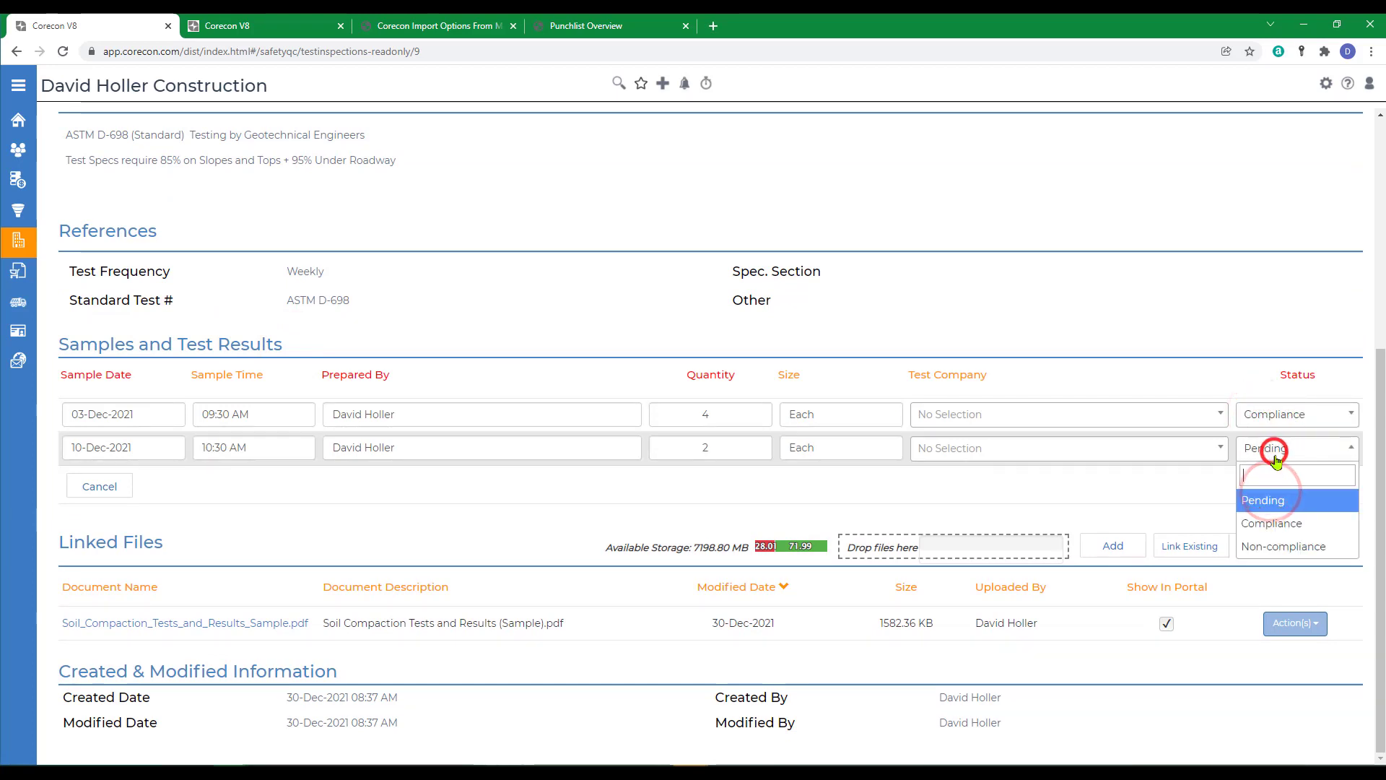
left_click(1271, 524)
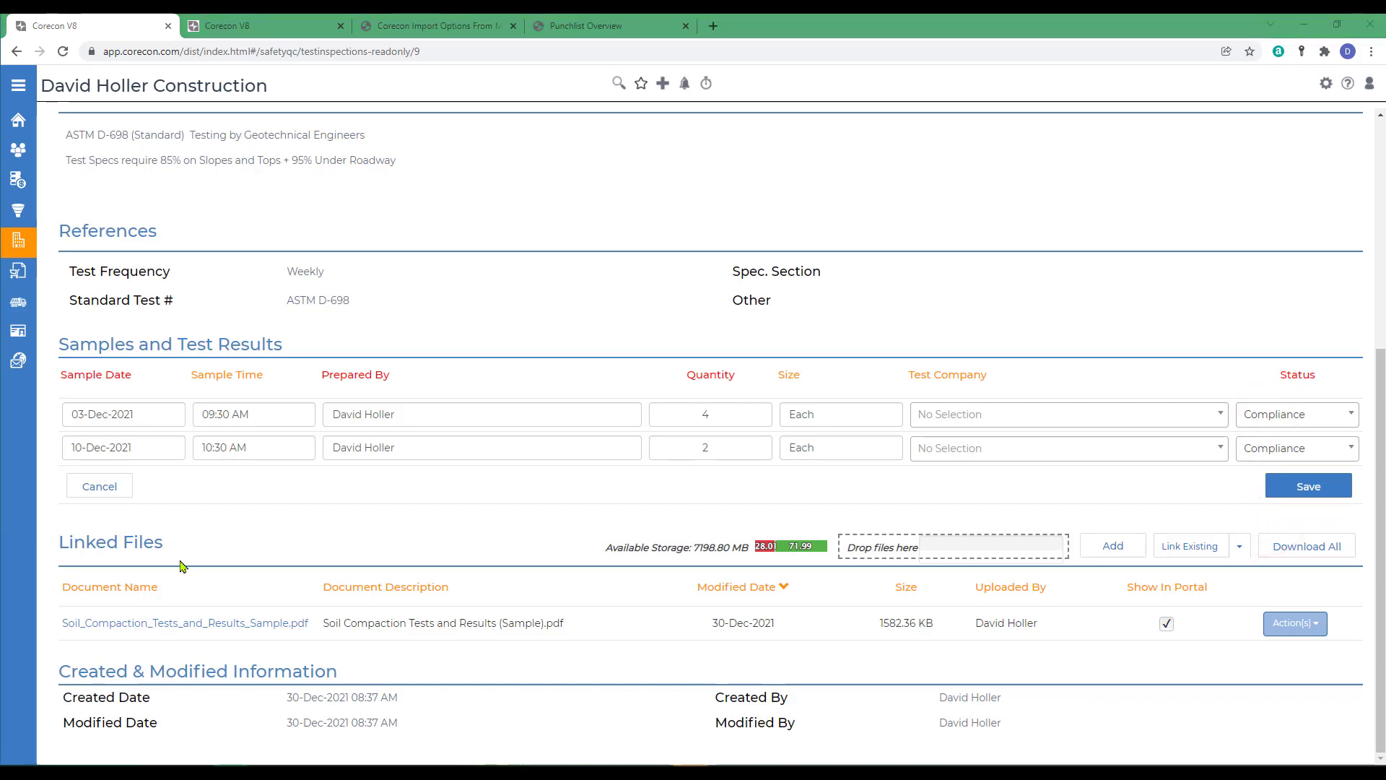
left_click_drag(181, 566, 964, 556)
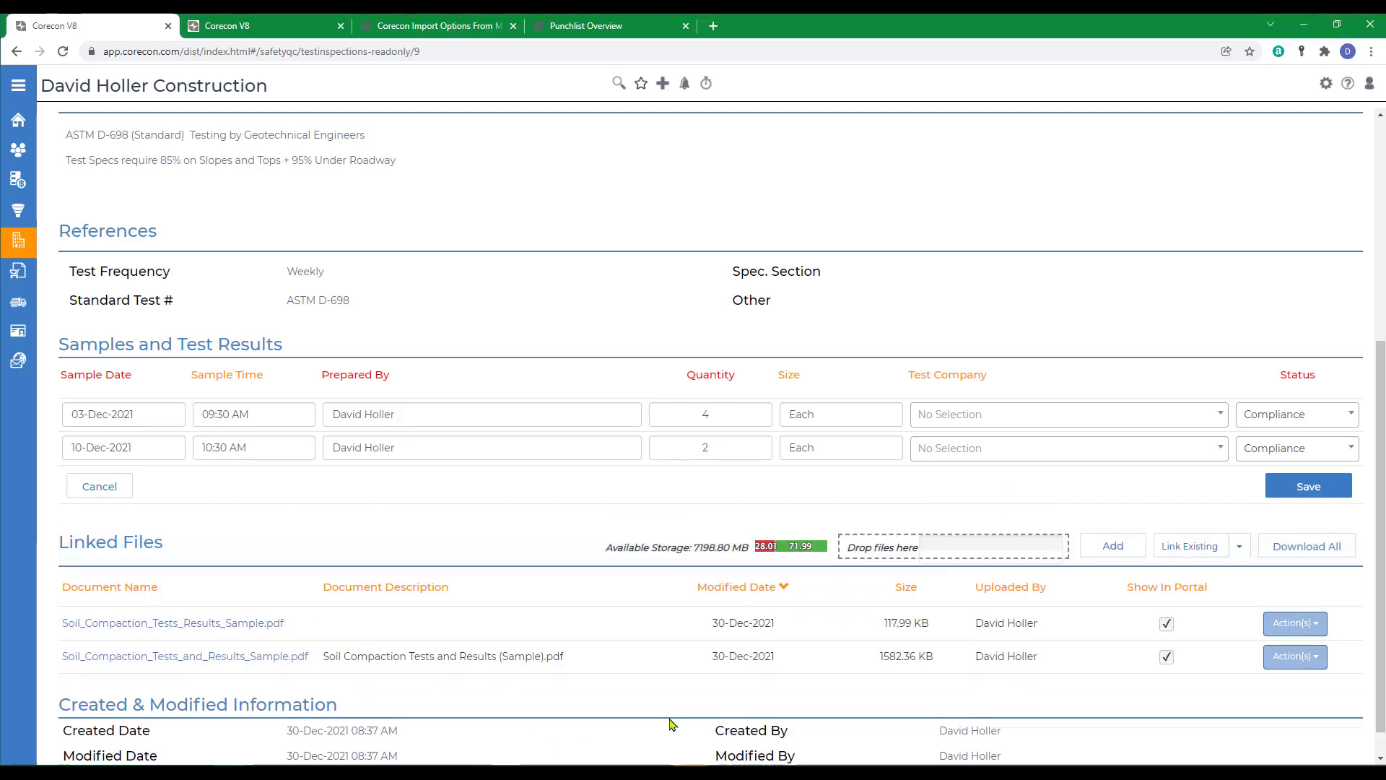
Generate the Test Inspection Details report as a PDF (Adobe Acrobat) with the Default template, view it and close it.
scroll(722, 711, "up", 5)
scroll(787, 682, "up", 1)
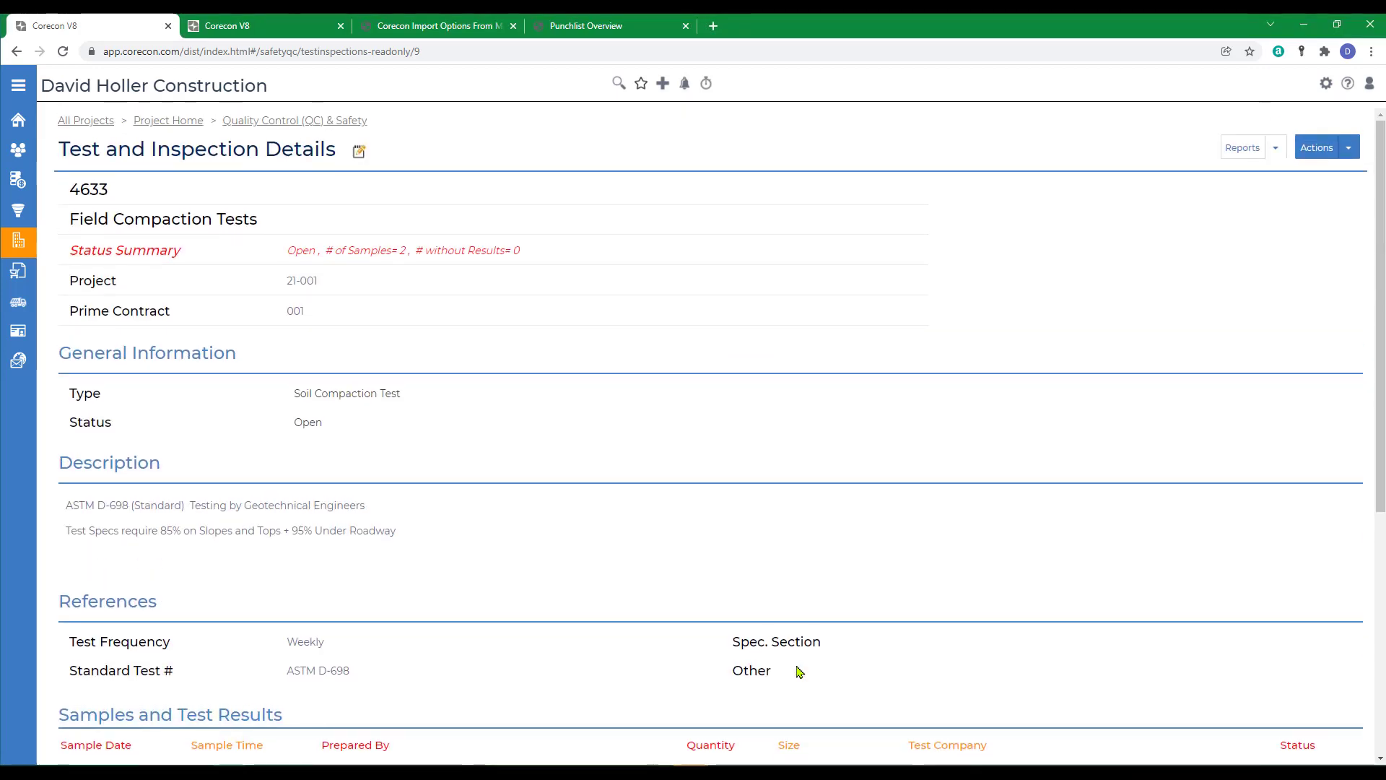
left_click(1274, 150)
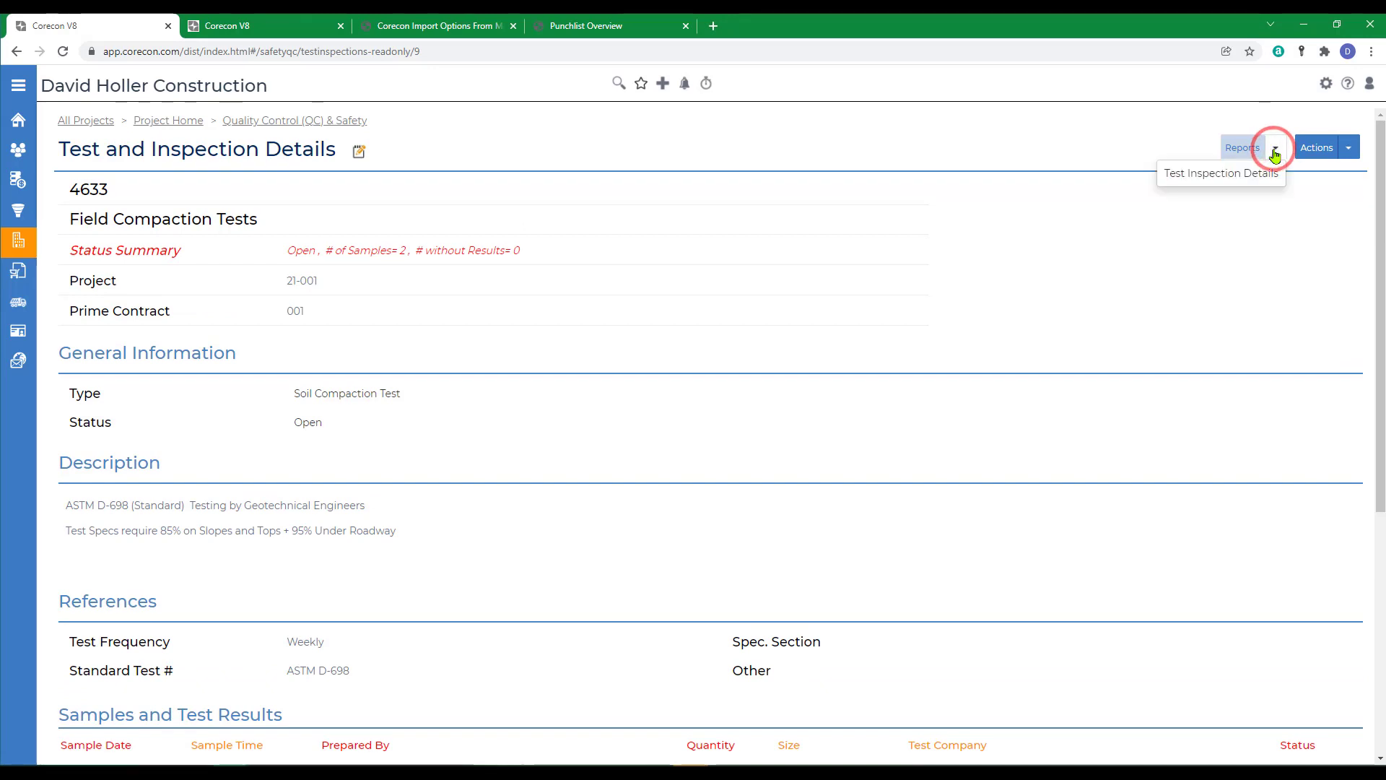
left_click(1204, 175)
left_click(722, 237)
left_click(661, 279)
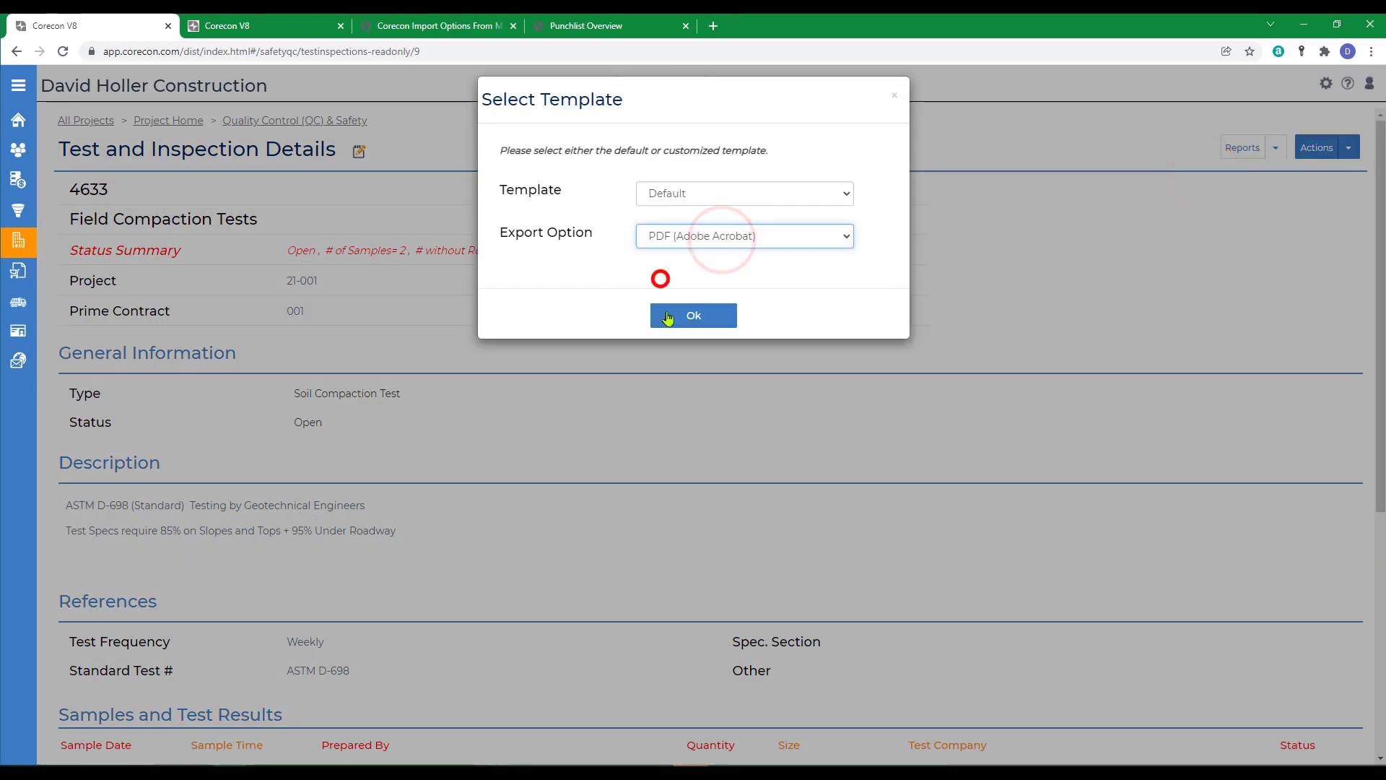
left_click(667, 317)
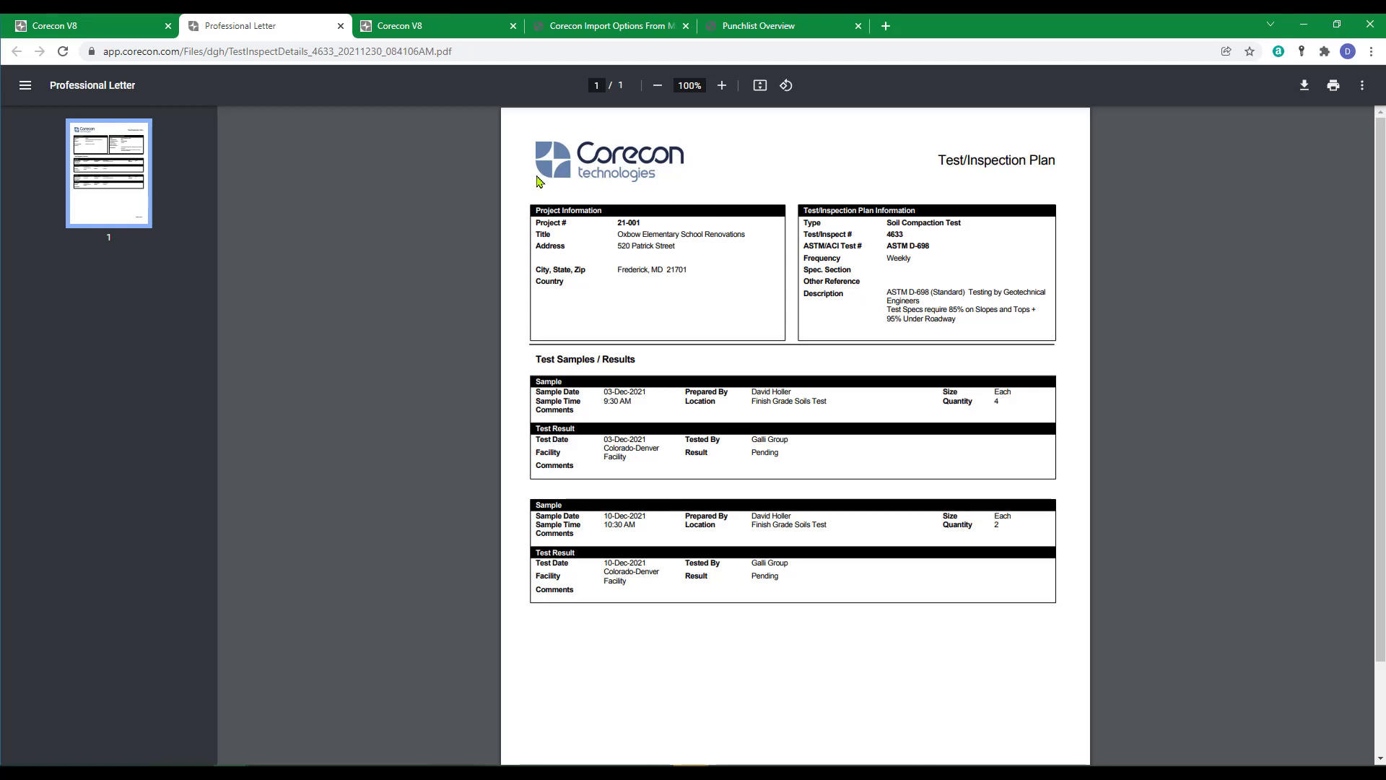
left_click(342, 27)
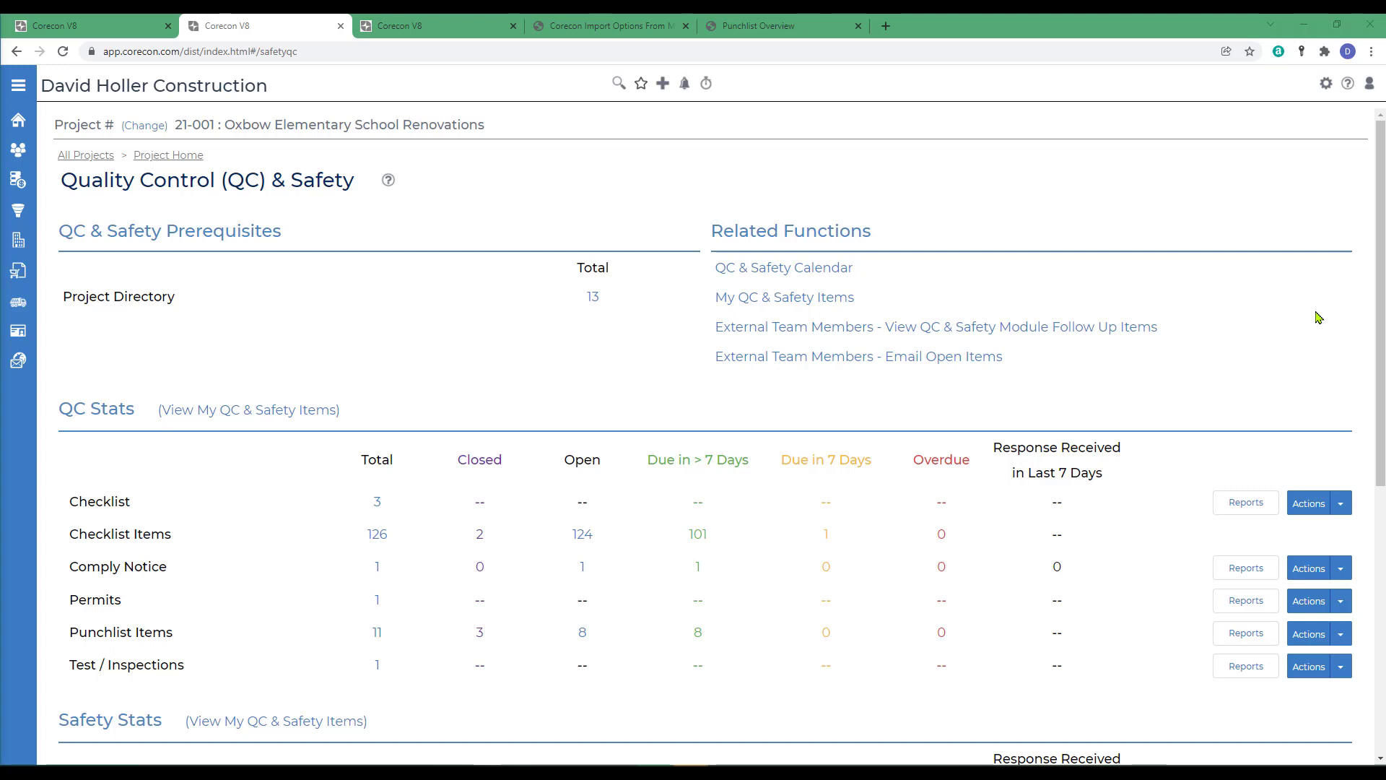
Open the Corecon online help and go to the Quality Control (QC) and Safety page under Leads and Projects.
left_click(1347, 84)
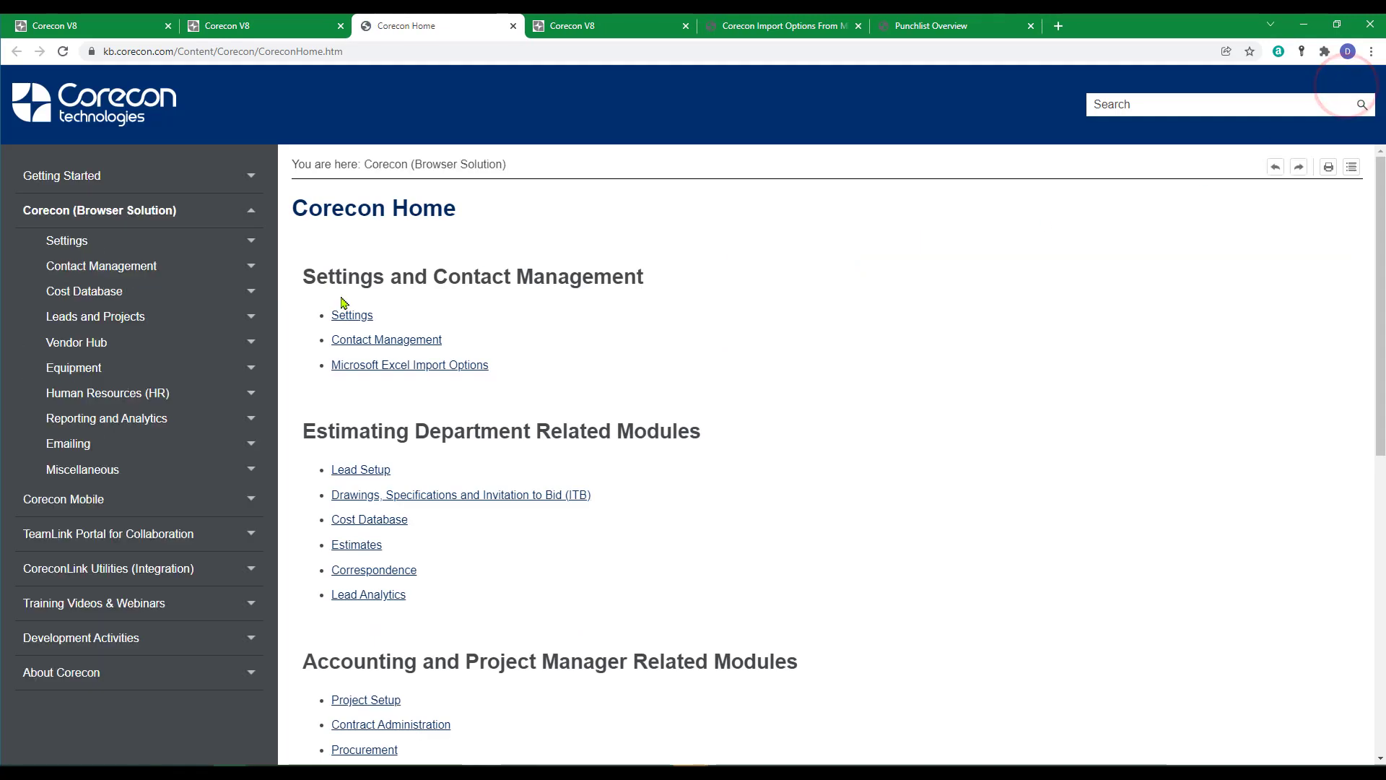
left_click(94, 325)
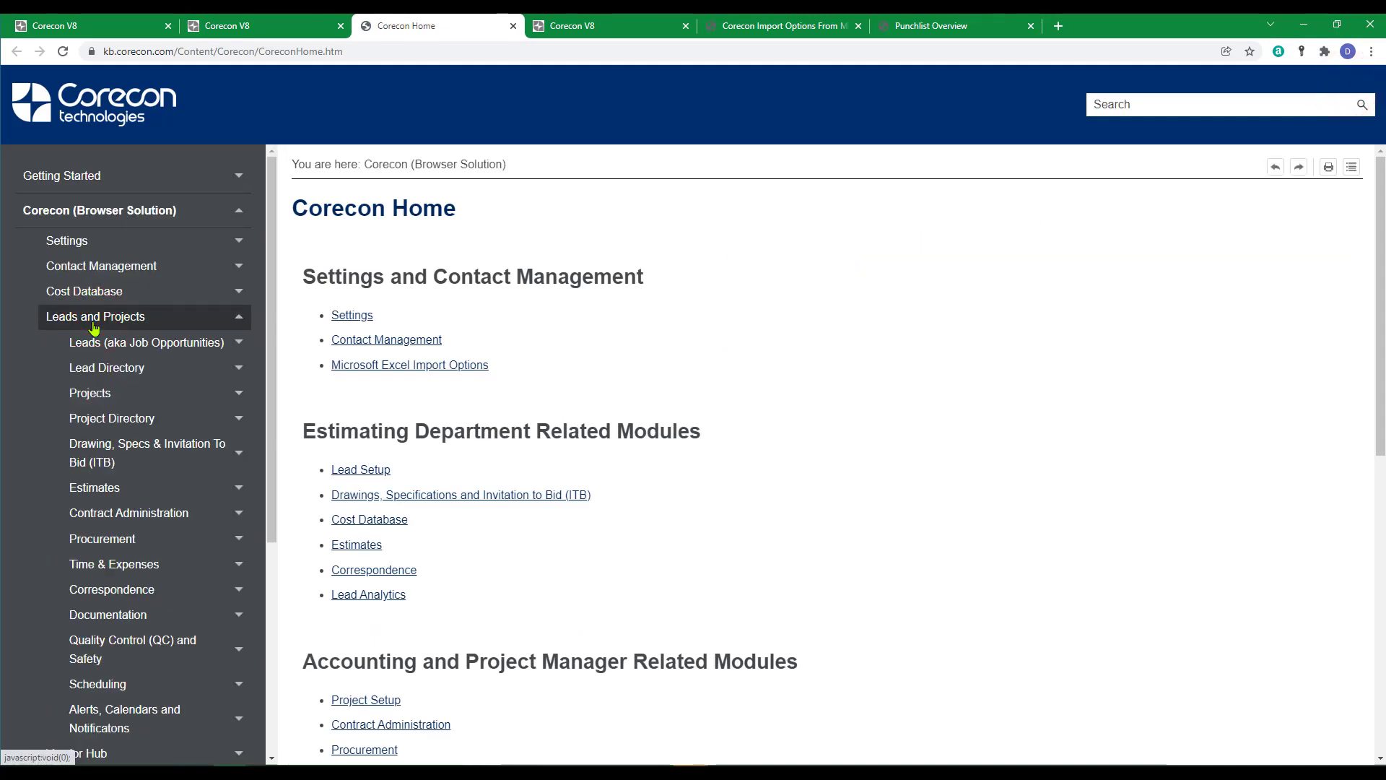
left_click(78, 650)
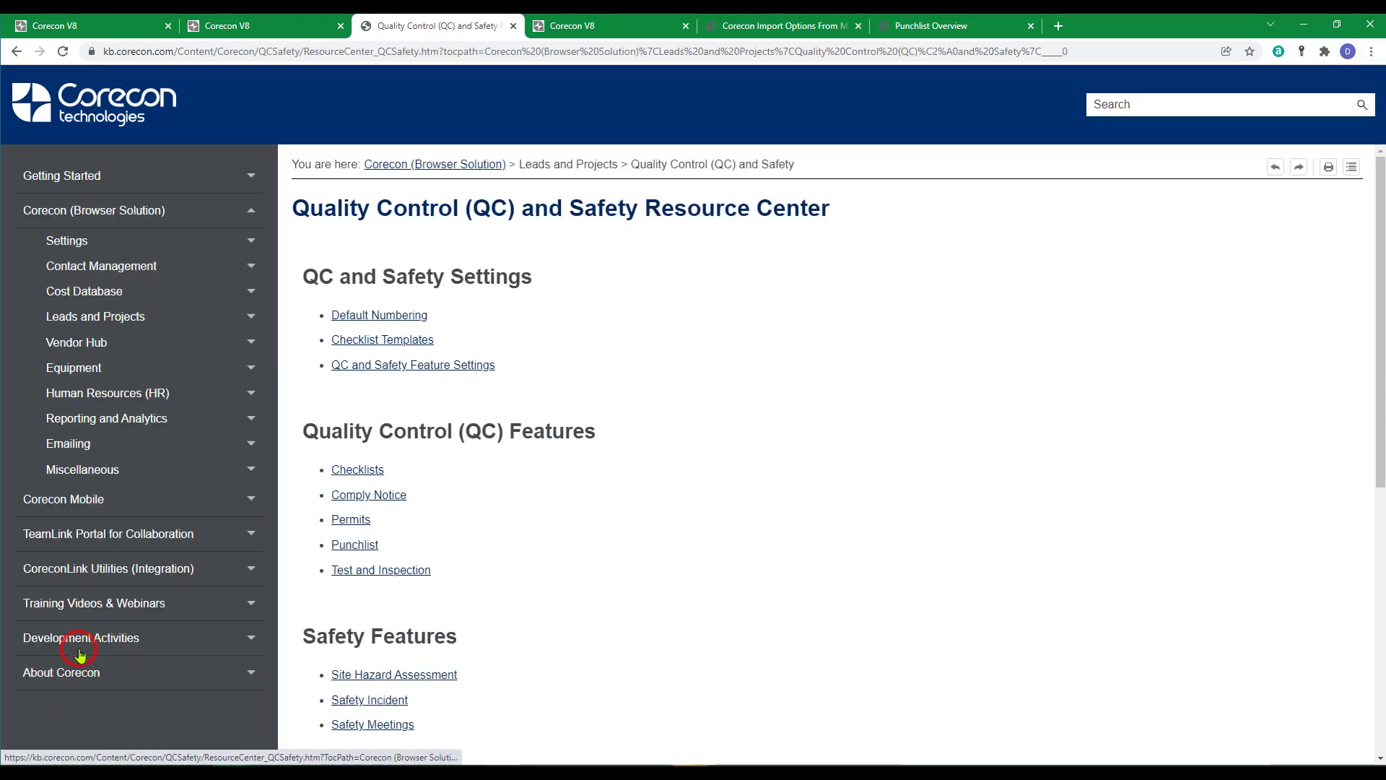